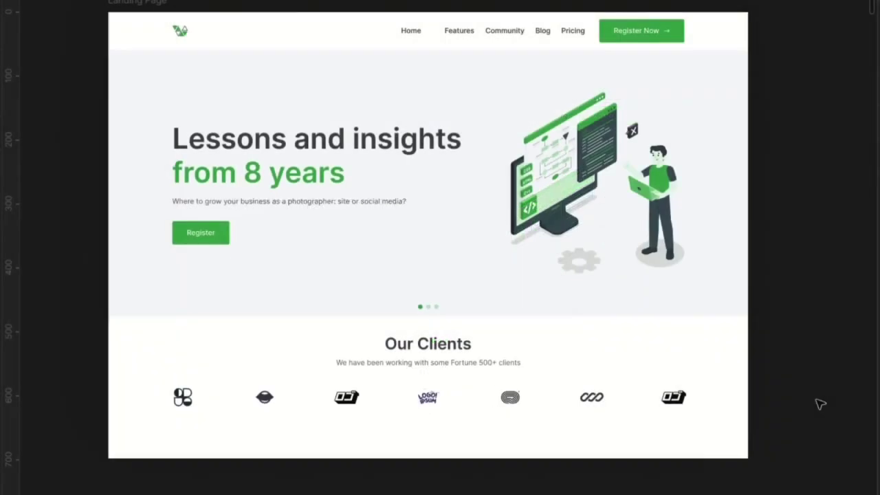
Duplicate the row of seven client logos below the landing page and place the copy directly right of the original row
scroll(622, 318, "down", 2)
scroll(622, 318, "down", 3)
left_click_drag(416, 416, 507, 48)
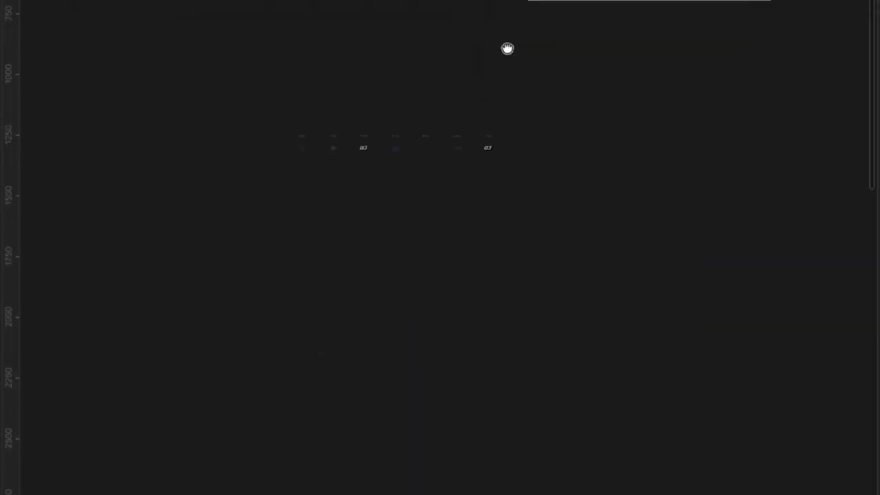
scroll(506, 47, "down", 1)
scroll(371, 136, "up", 3)
scroll(377, 110, "up", 3)
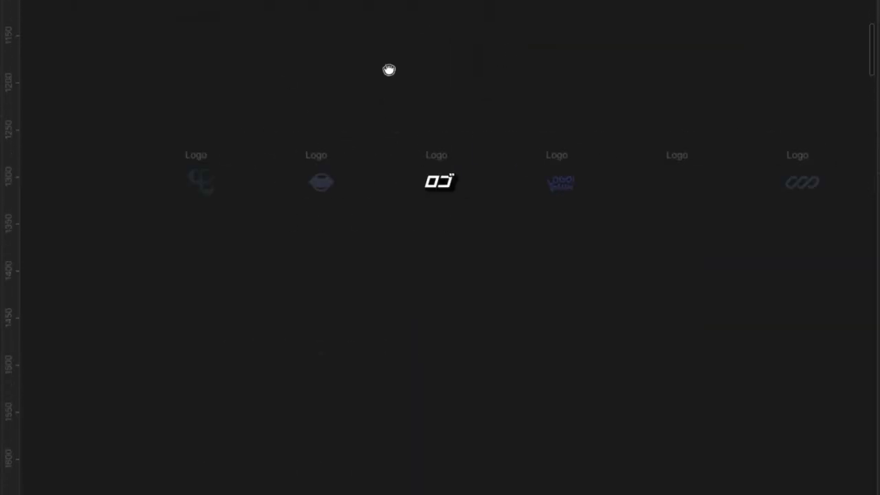
left_click_drag(389, 69, 297, 165)
scroll(296, 165, "down", 2)
left_click_drag(417, 161, 387, 172)
scroll(387, 172, "down", 1)
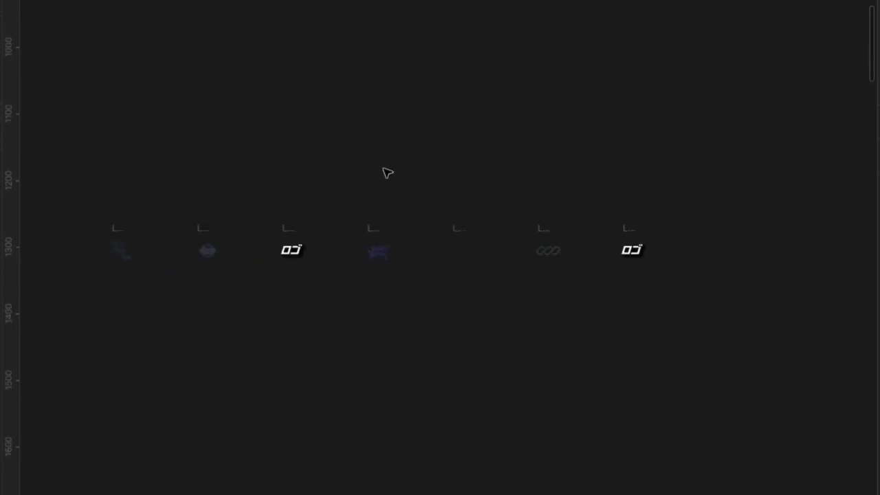
scroll(387, 173, "down", 1)
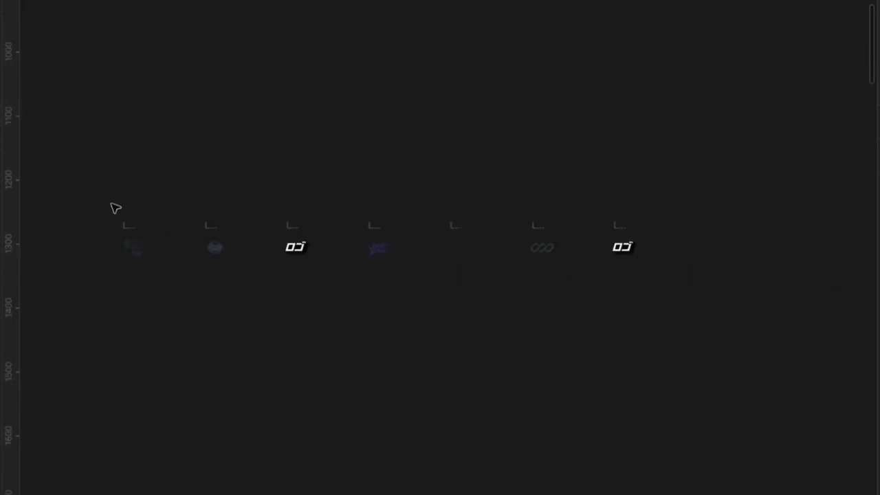
left_click_drag(111, 204, 668, 282)
scroll(355, 220, "down", 2)
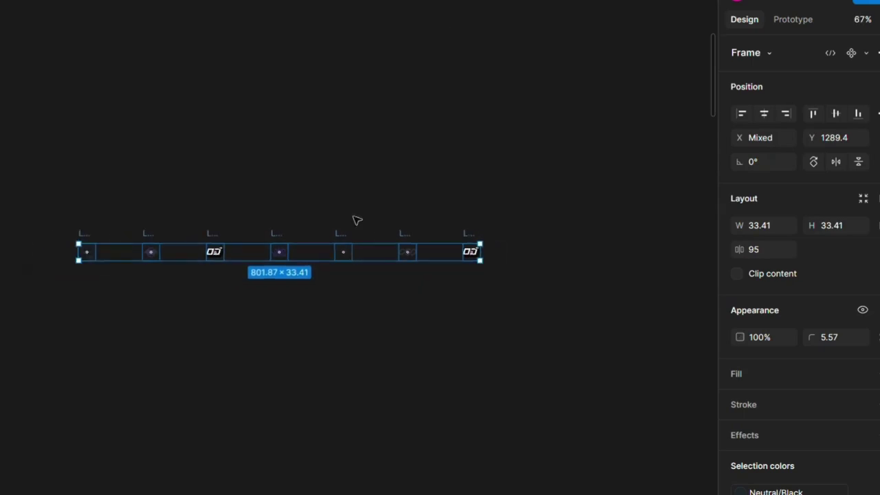
left_click_drag(413, 207, 324, 269)
scroll(332, 264, "down", 2)
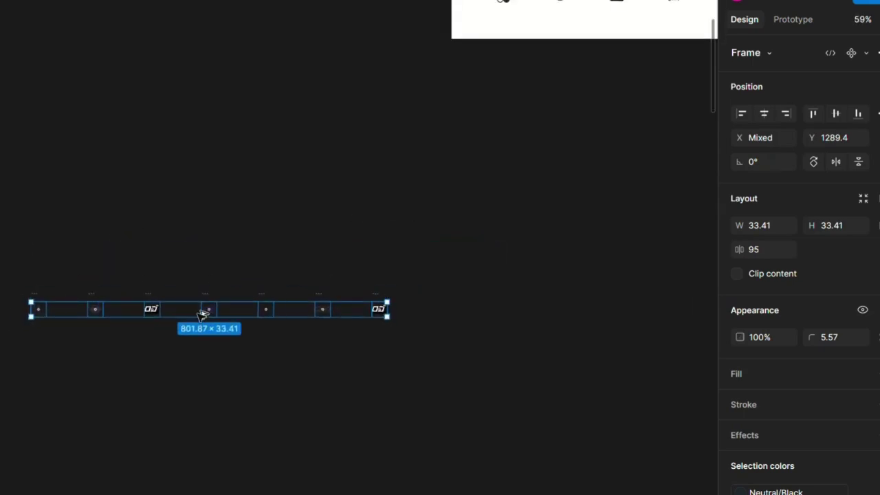
left_click_drag(346, 309, 535, 310)
scroll(534, 310, "up", 5)
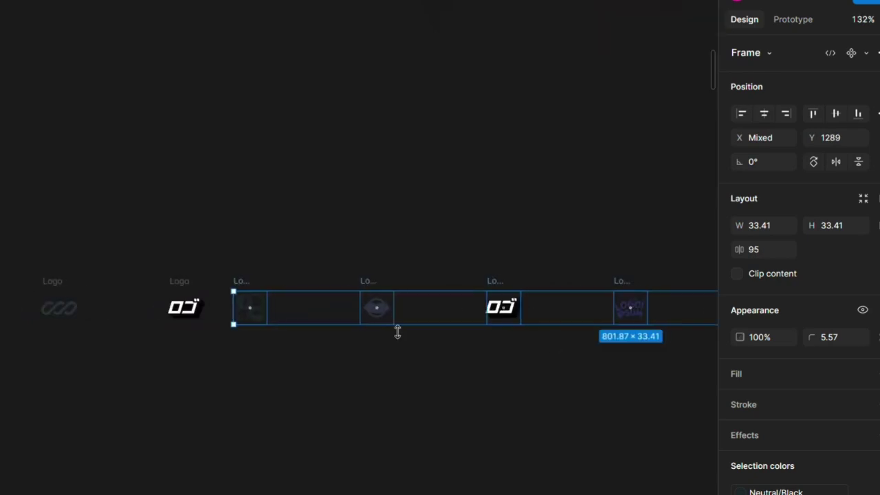
Ungroup the seven copied logos to remove their outer Logo frames
scroll(398, 332, "down", 4)
right_click(333, 321)
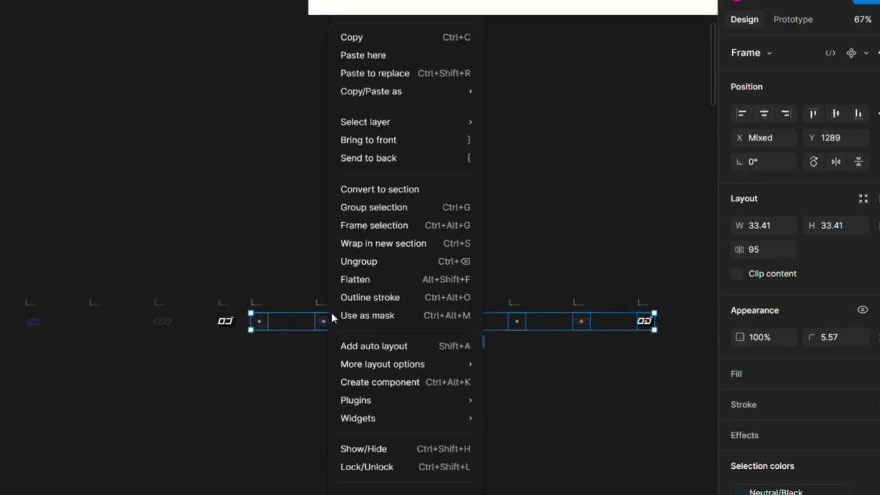
left_click(372, 266)
right_click(263, 322)
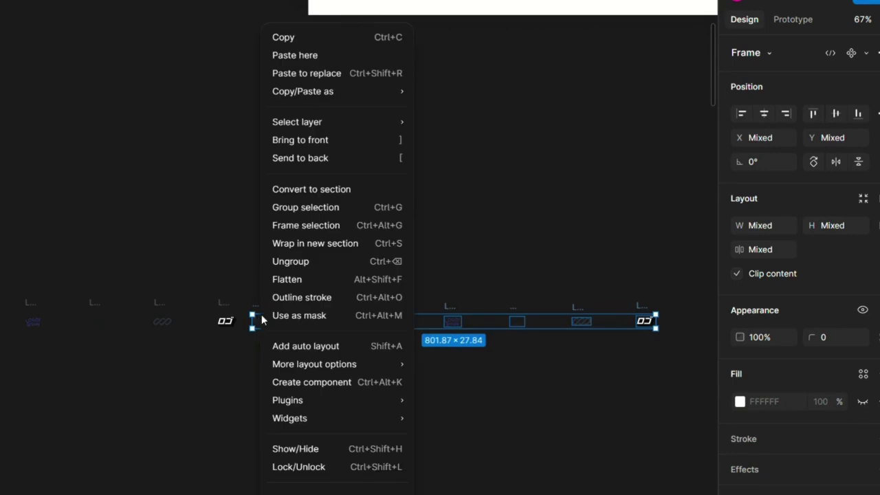
left_click(296, 269)
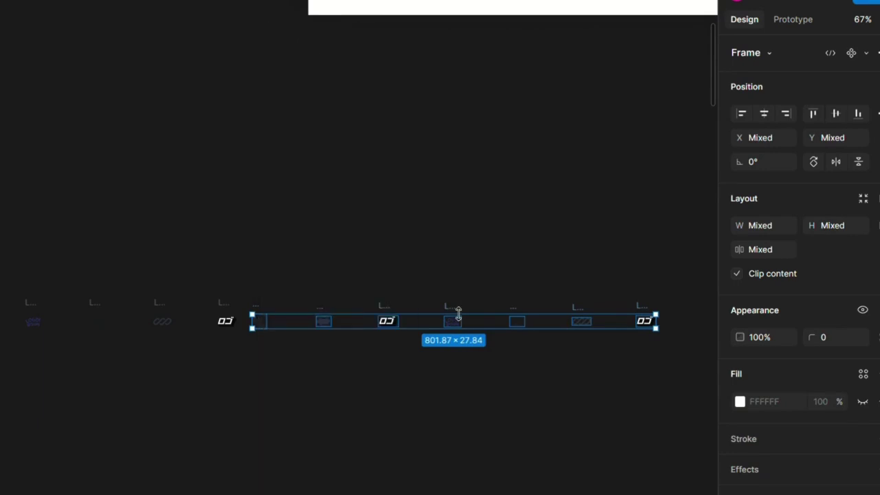
Group the copied logos and apply auto layout to the group and to the adjacent last logo of the original row
key("ctrl+g")
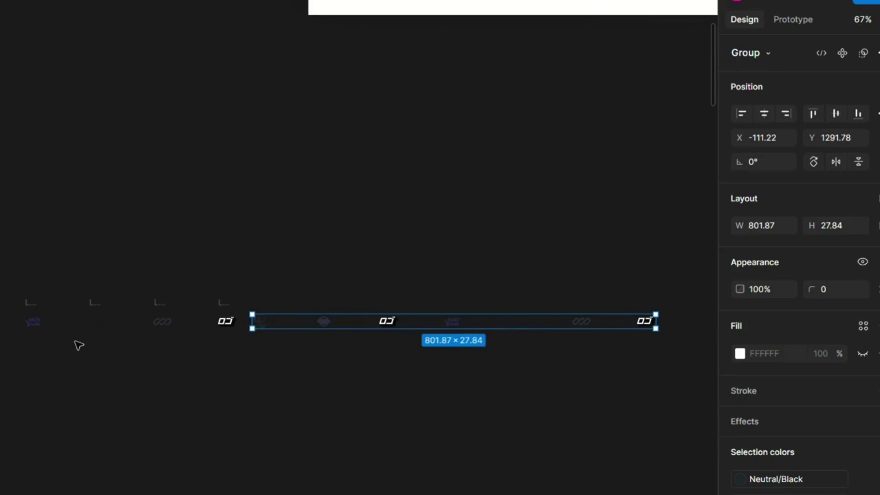
left_click(226, 321, "shift")
key("shift+a")
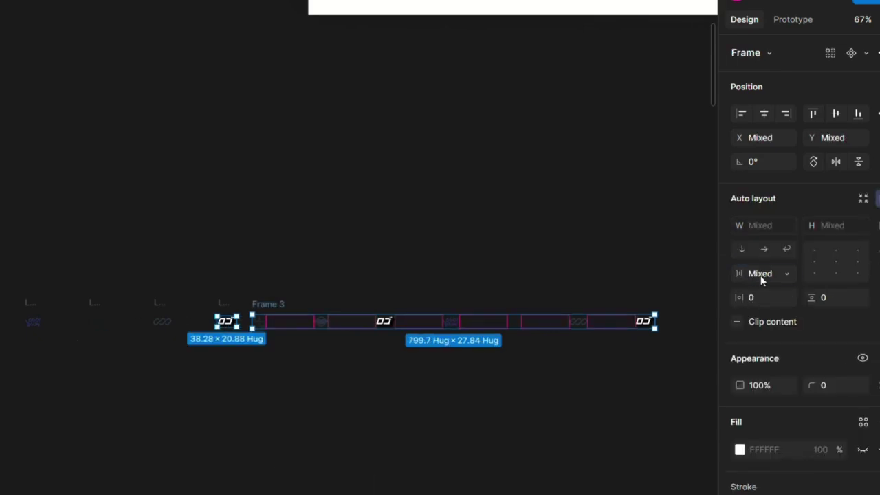
left_click(204, 385)
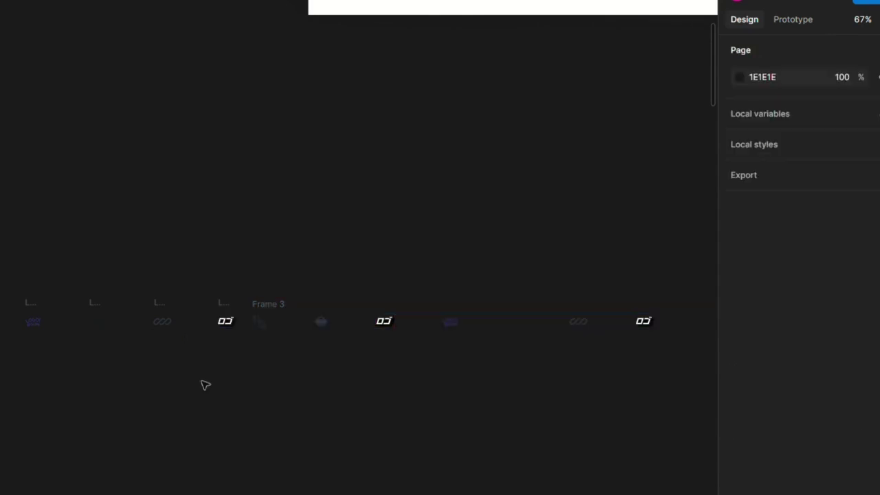
scroll(330, 417, "down", 5)
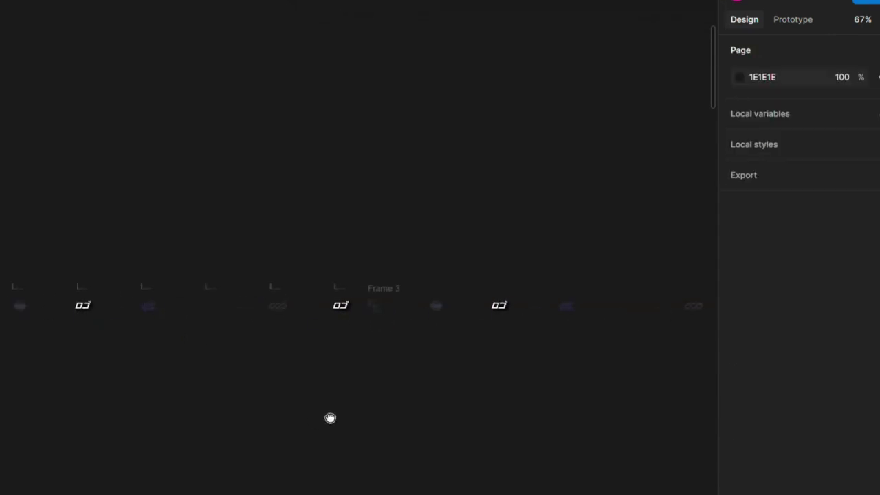
Ungroup the auto layout frame that holds the copied logos
left_click(385, 329)
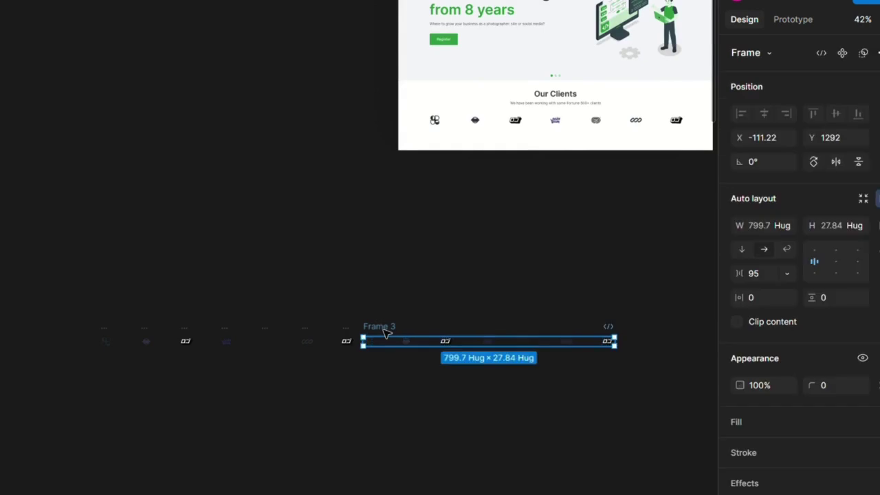
right_click(386, 331)
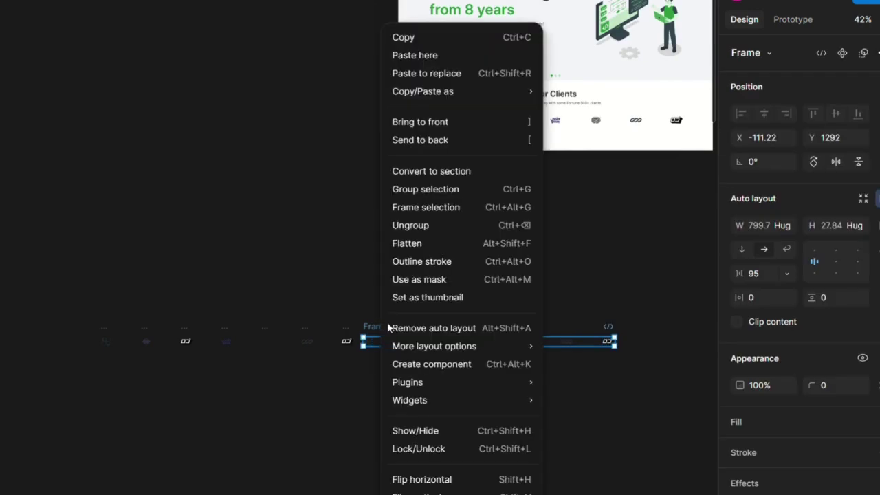
left_click(387, 230)
Combine the original and copied logos into one horizontal auto layout frame with a gap of 95
left_click_drag(614, 301, 85, 392)
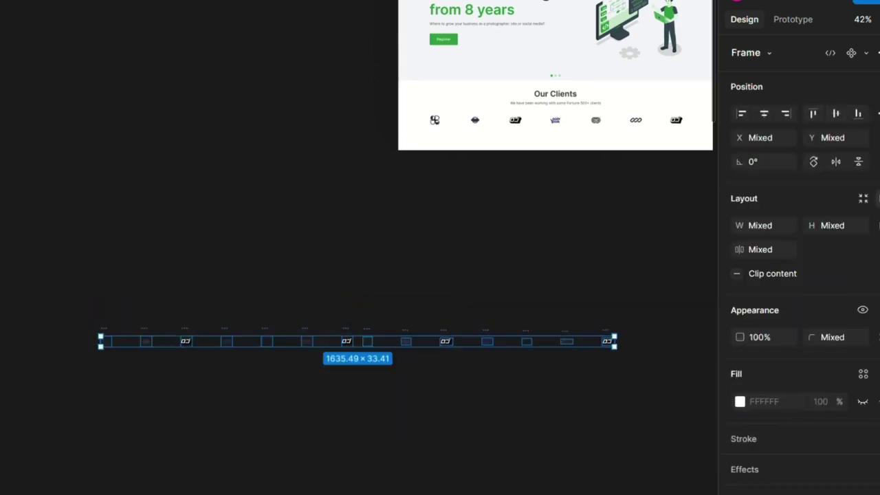
left_click(863, 198)
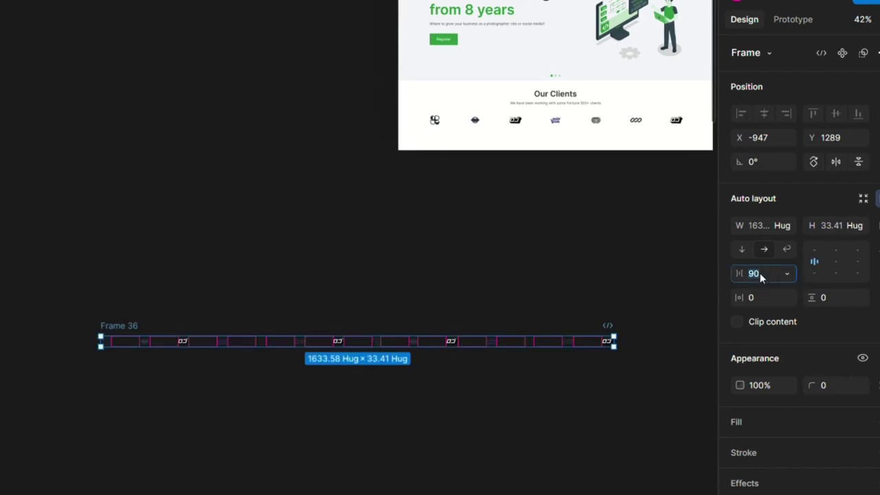
type("9")
key("Return")
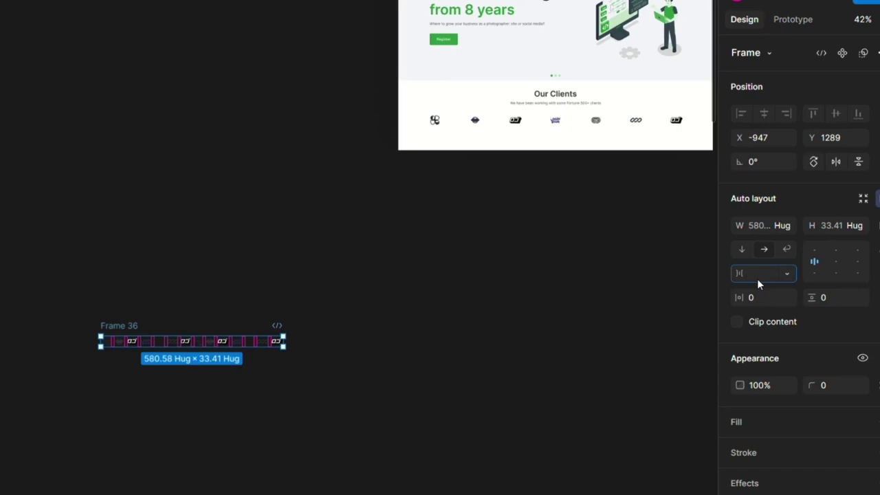
key("Return")
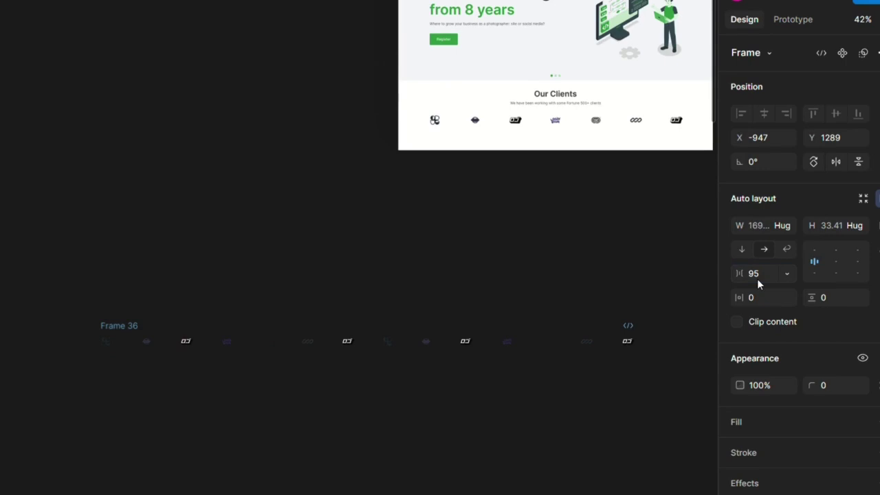
scroll(412, 259, "up", 2)
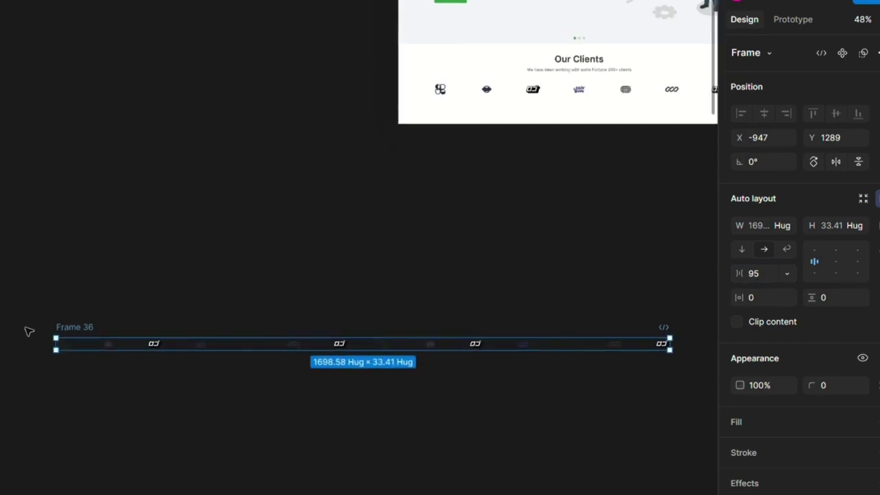
left_click(114, 274)
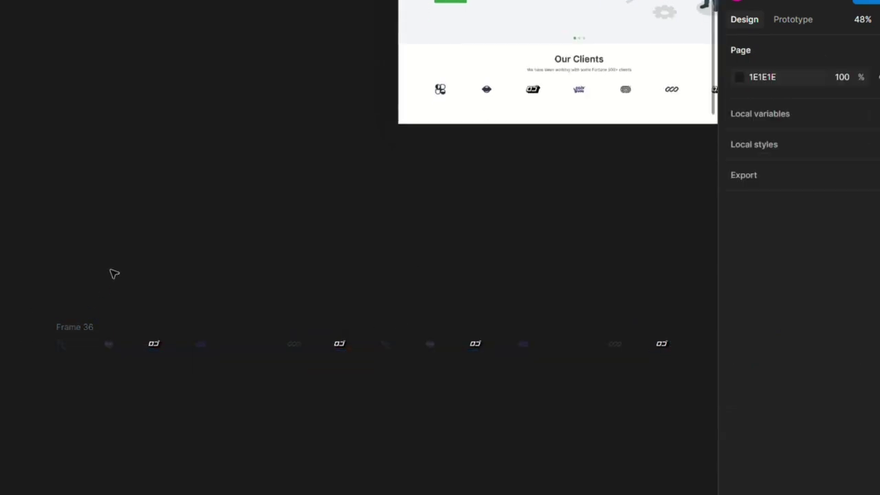
Duplicate the Frame 36 logo strip straight below the original, at about Y 1418
left_click(69, 333)
scroll(260, 290, "down", 5)
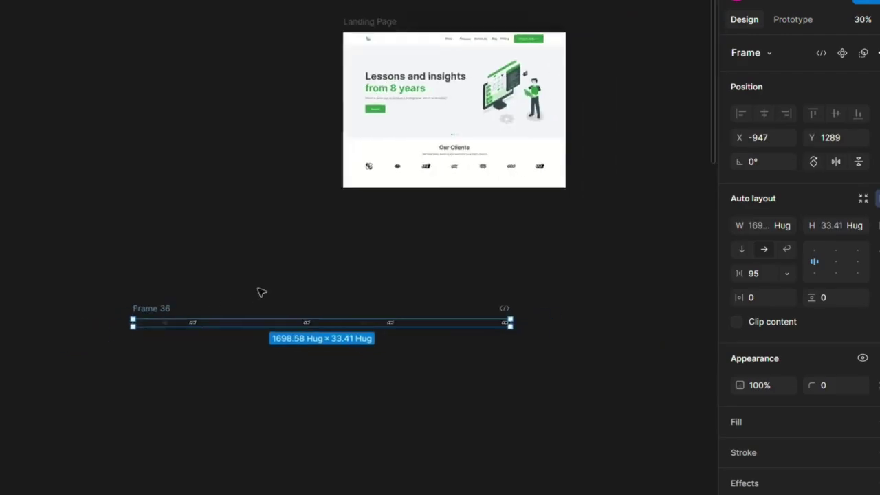
left_click(373, 59)
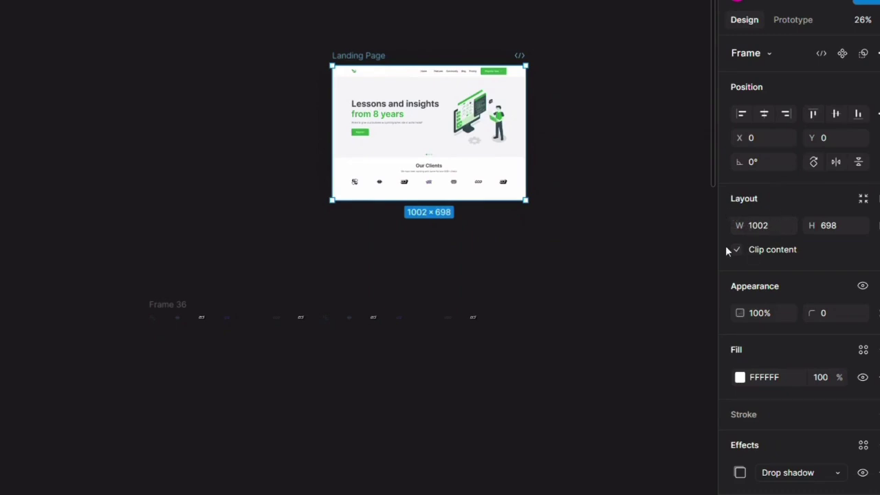
left_click(157, 305)
scroll(203, 299, "up", 3)
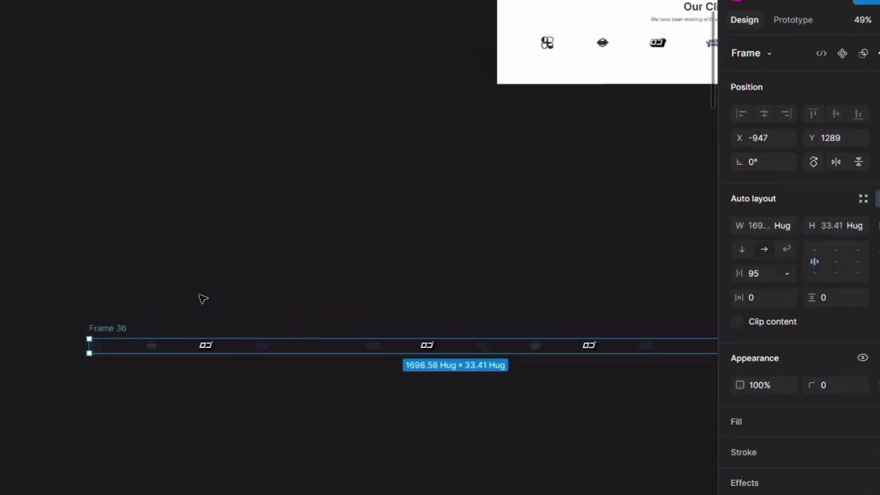
scroll(203, 299, "down", 3)
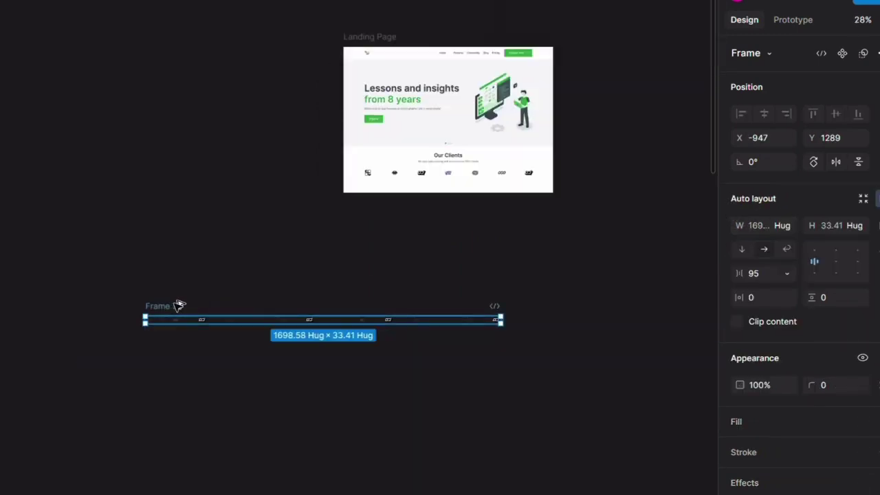
mouse_move(174, 334)
left_mouse_down()
mouse_move(174, 349)
mouse_move(172, 328)
mouse_move(179, 337)
left_mouse_up()
scroll(182, 344, "up", 4)
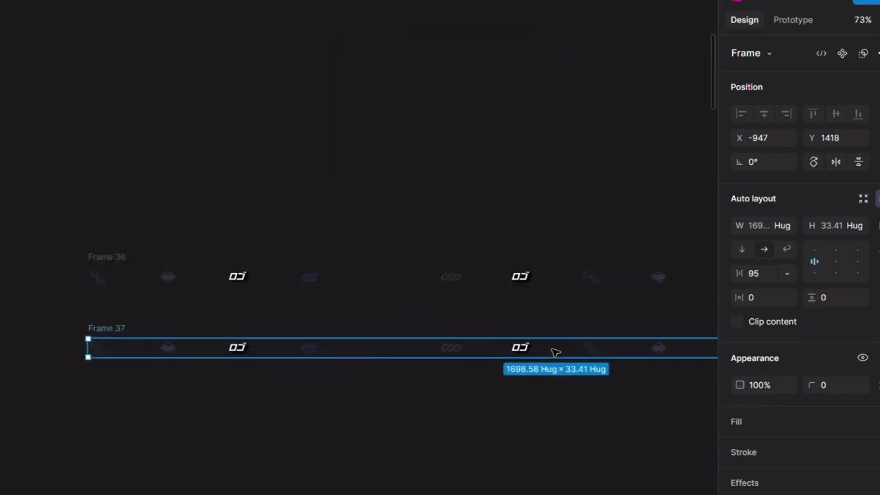
Move the duplicated strip to about X -1842, Y 1398, so its second logo set sits under the start of Frame 36
scroll(556, 352, "down", 2)
left_click_drag(556, 352, 88, 348)
scroll(6, 354, "up", 10)
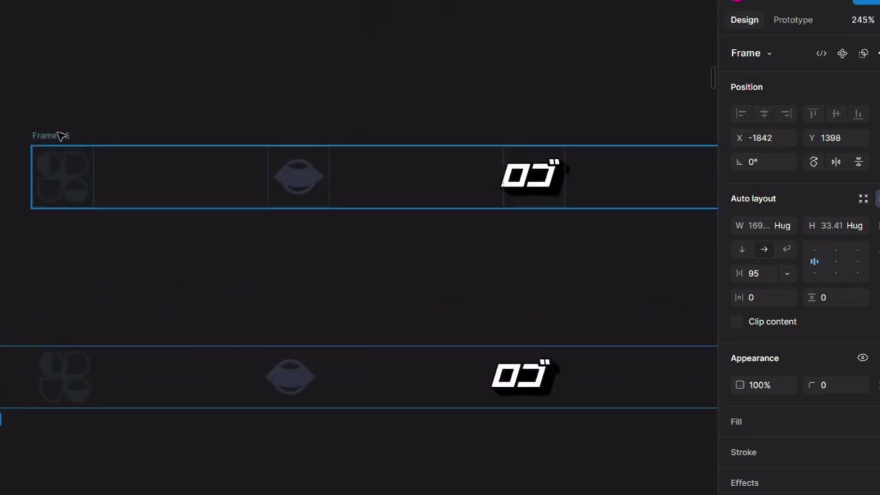
Bring the two strips close together, placing Frame 36 at about X -949, Y 1368 and the lower strip at Y 1401
left_click_drag(61, 134, 62, 281)
left_click_drag(6, 403, 33, 420)
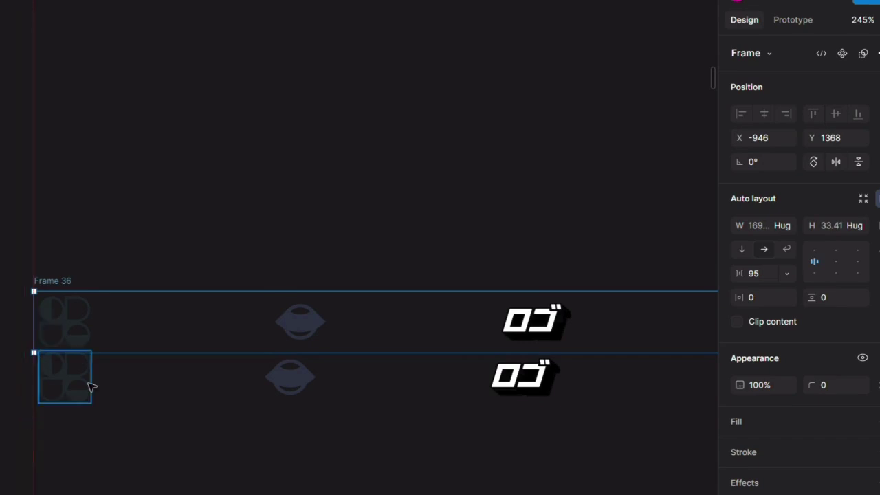
left_click_drag(92, 387, 149, 378)
left_click_drag(75, 282, 68, 282)
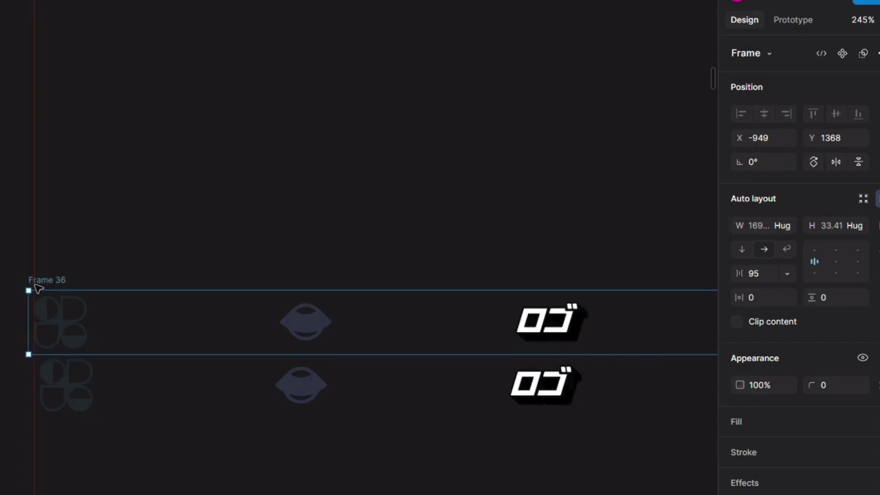
Nudge Frame 36 horizontally to X -948
scroll(35, 289, "up", 8)
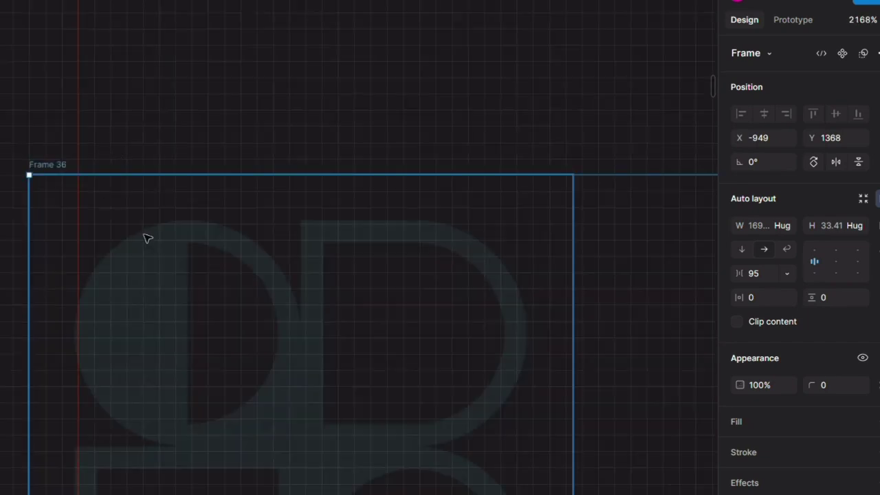
key("Right")
key("Left")
key("Right")
scroll(140, 240, "down", 5)
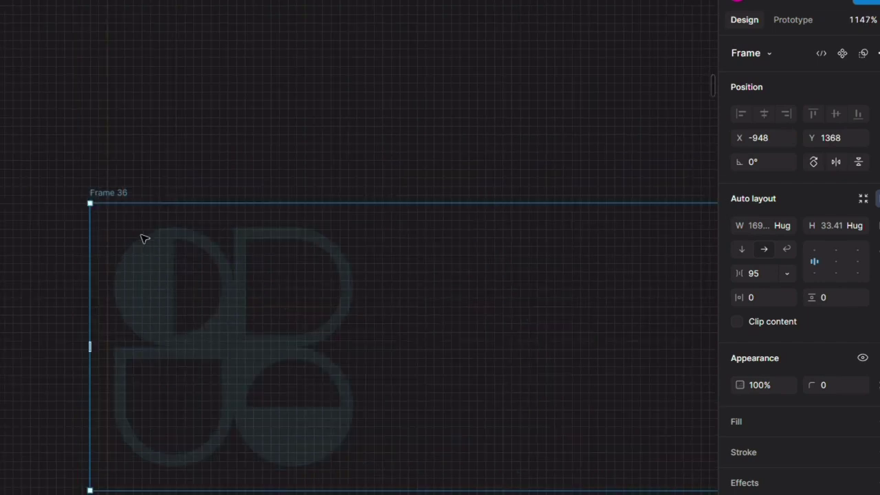
Nudge the lower strip to X -1844 so its matching logo aligns with the first logo of Frame 36
scroll(144, 371, "down", 4)
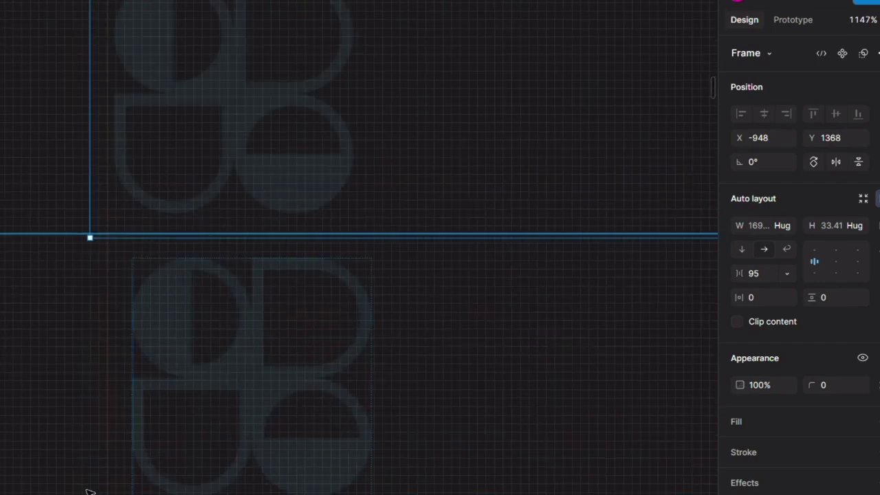
left_click(92, 330)
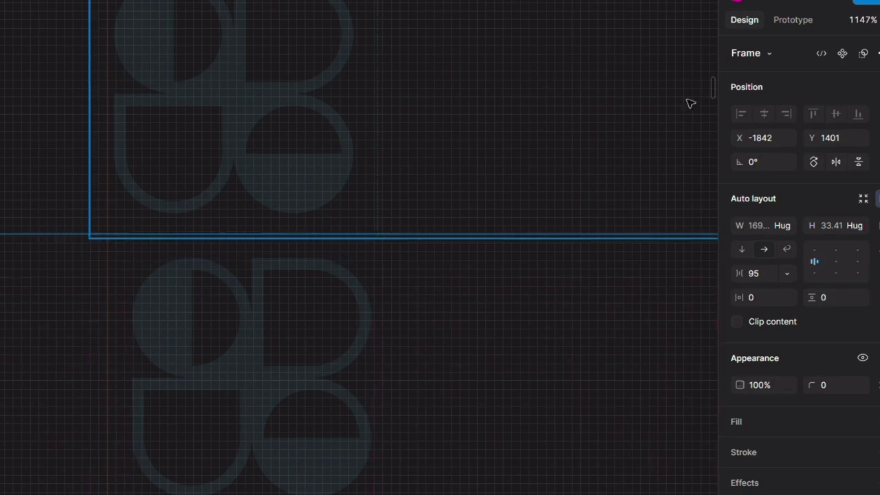
key("Left")
key("Left")
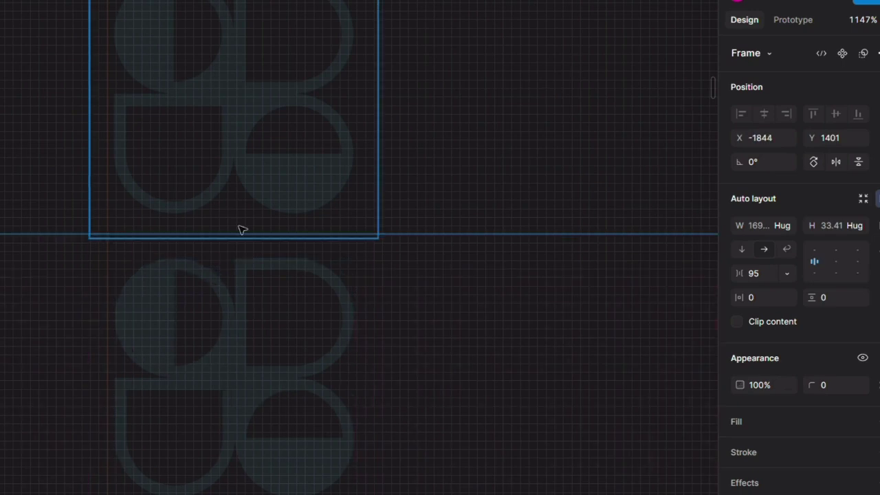
Test the lower strip's horizontal alignment at X -1845 and X -1843, settling on X -1844
key("Left")
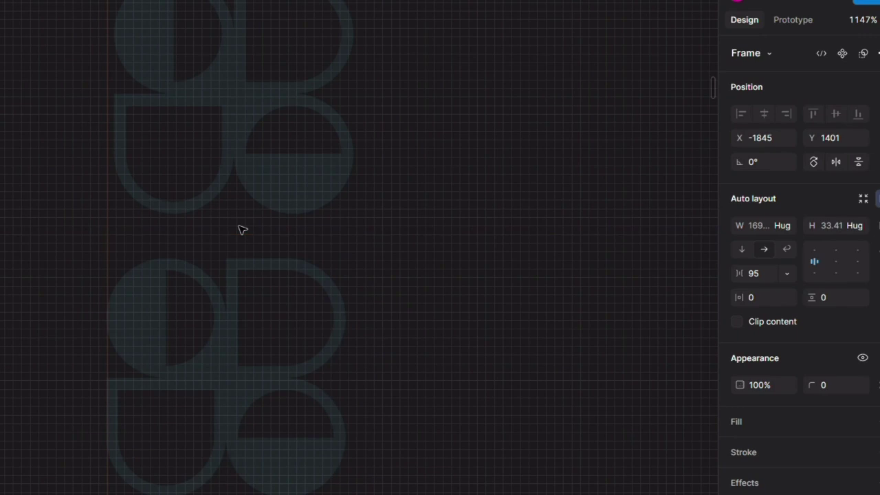
key("Right")
key("Right")
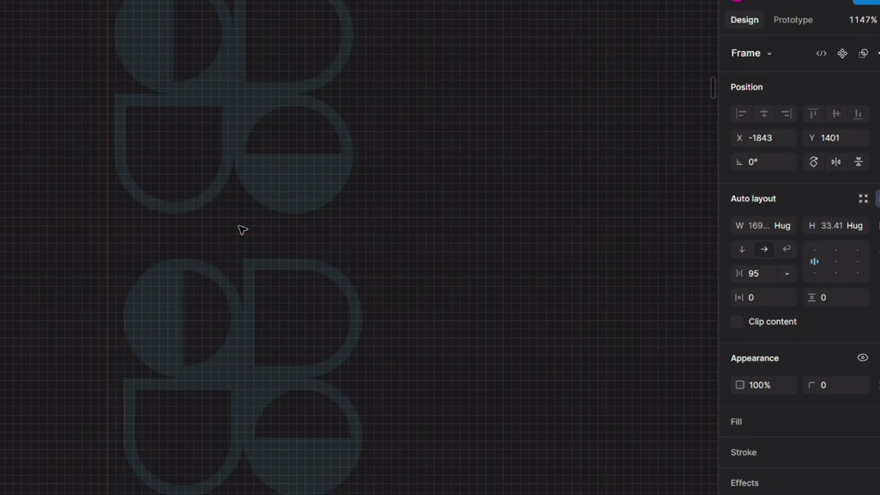
key("Left")
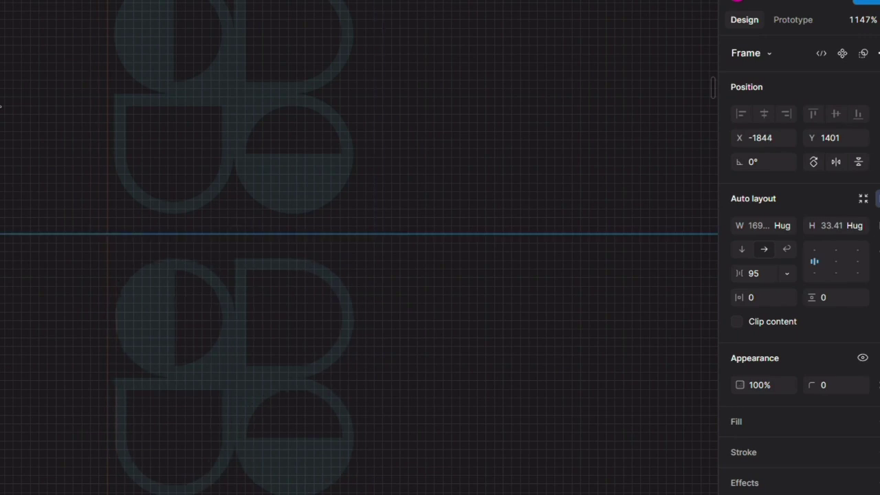
left_click(1, 107)
Remove auto layout from the lower strip, Frame 37, and set its width to 1002
scroll(0, 107, "down", 6)
left_click_drag(96, 86, 182, 217)
scroll(178, 229, "down", 3)
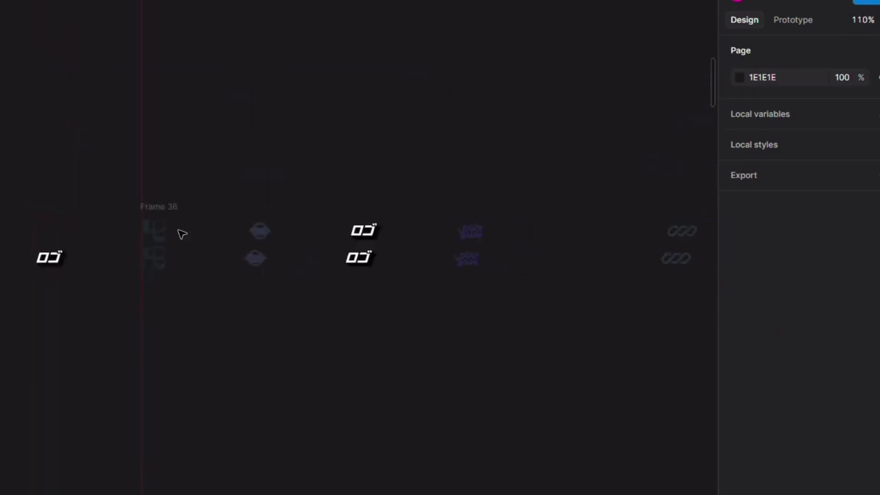
scroll(118, 275, "left", 4)
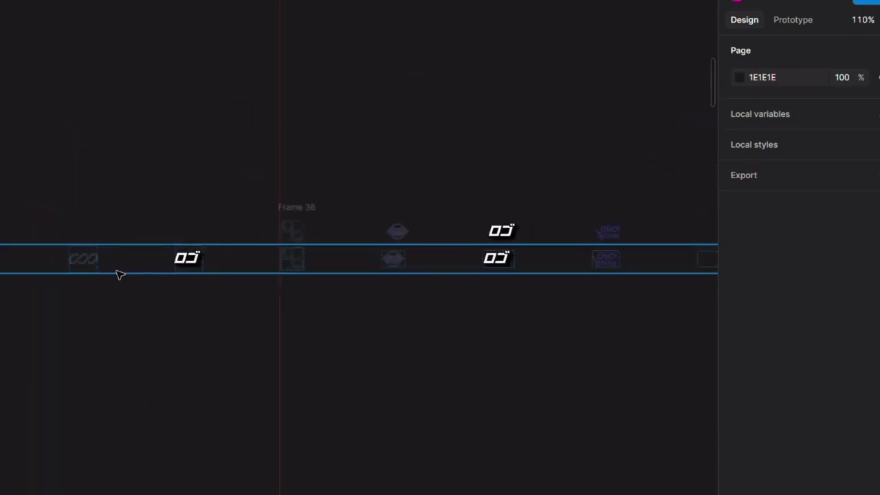
scroll(118, 275, "down", 5)
scroll(80, 275, "left", 3)
left_click(48, 260)
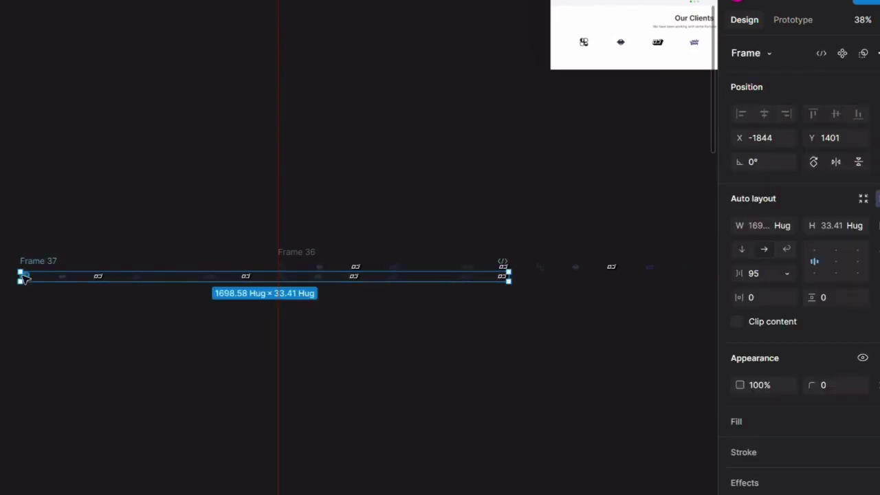
left_click(767, 227)
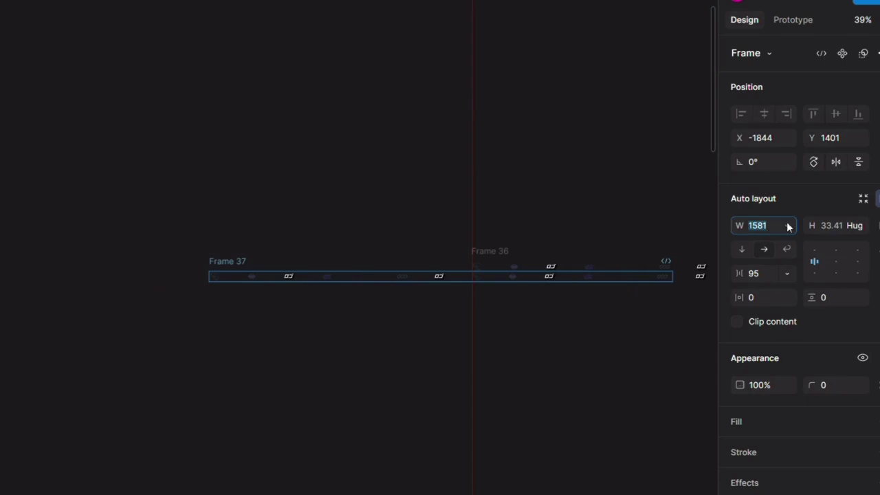
key("Escape")
left_click(863, 198)
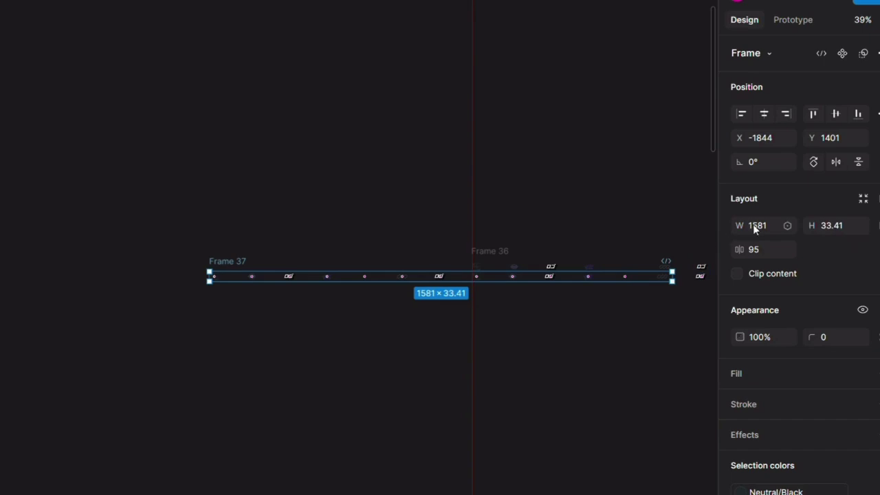
type("1002")
key("Return")
Pull in Frame 37's starting edge to about X -945 while its logos stay in place, making it about 103 wide
left_click_drag(522, 333, 394, 415)
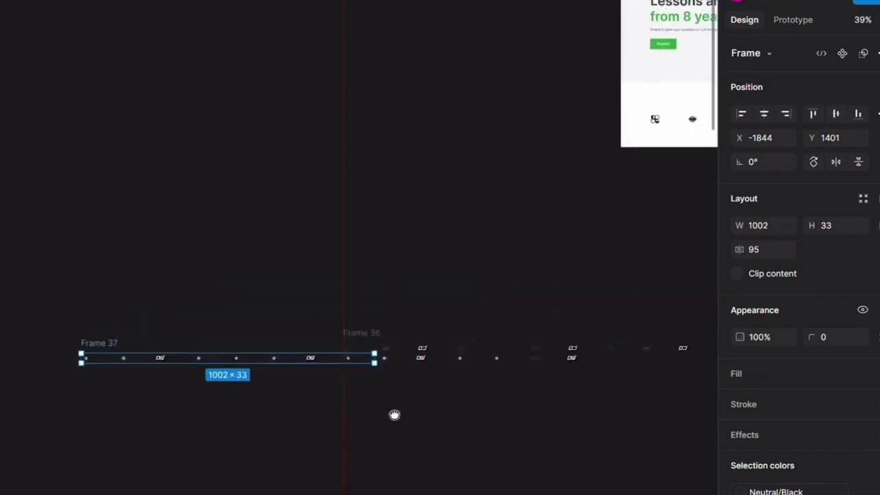
scroll(252, 312, "up", 2)
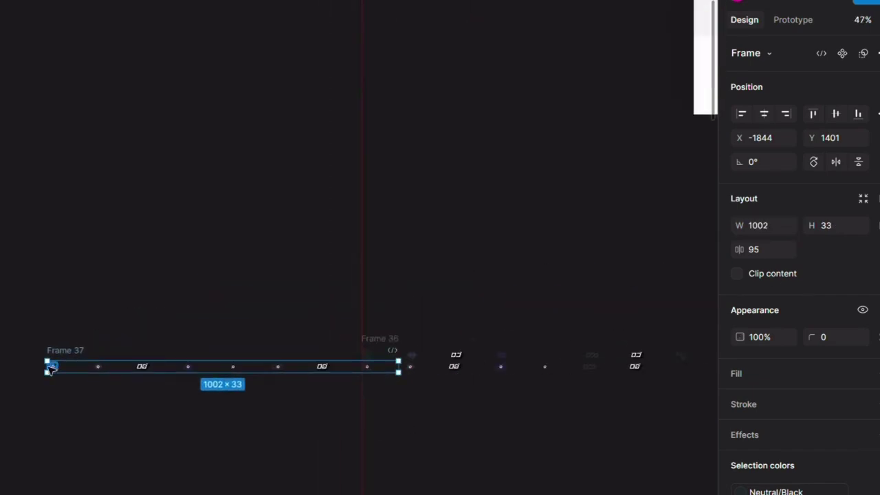
left_click_drag(43, 366, 380, 375)
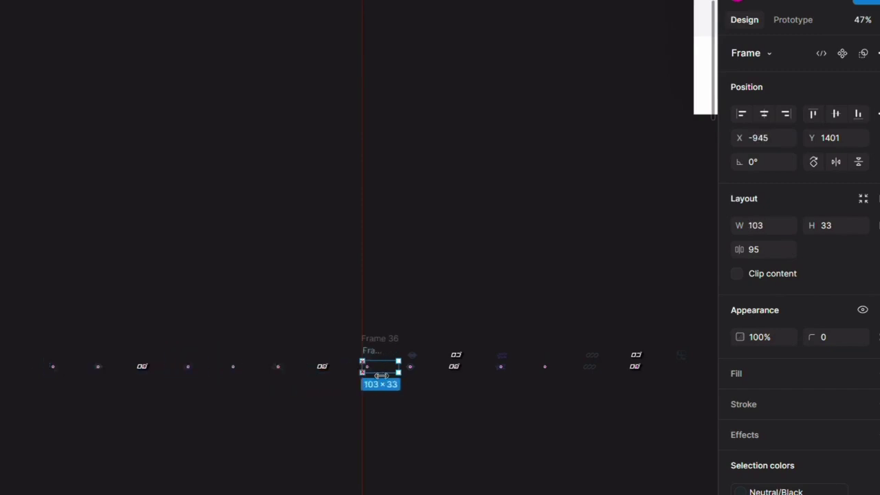
Set Frame 37's width back to 1002 so it extends from the guide
scroll(422, 400, "up", 5)
left_click(767, 232)
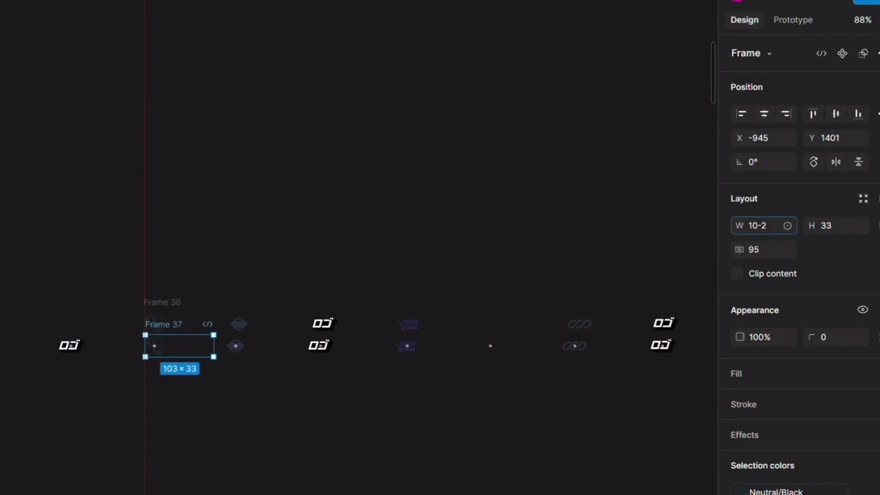
key("BackSpace")
key("BackSpace")
type("02")
key("Return")
Examine how Frame 37's bounds line up with the guide and the logos of both strips
scroll(399, 342, "down", 5)
left_click_drag(493, 414, 356, 409)
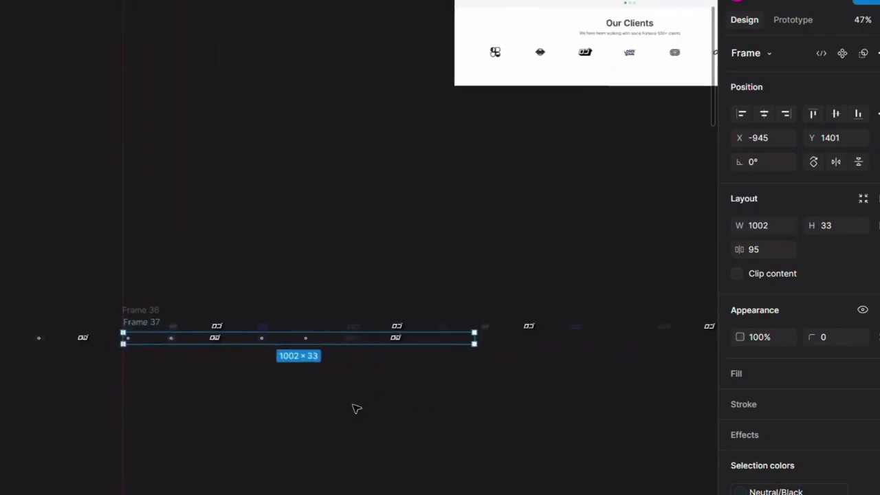
scroll(357, 409, "up", 5)
scroll(572, 254, "down", 2)
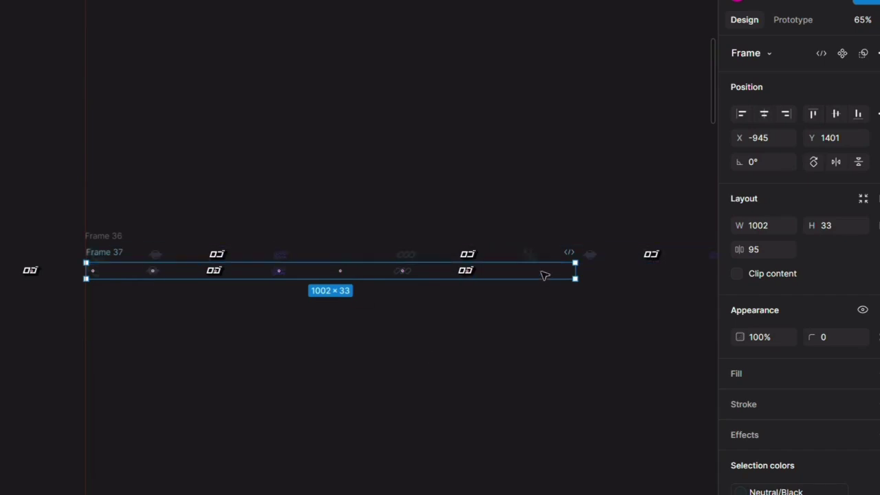
key("Escape")
left_click(498, 278)
scroll(486, 307, "down", 3)
scroll(481, 309, "down", 1)
scroll(480, 308, "down", 1)
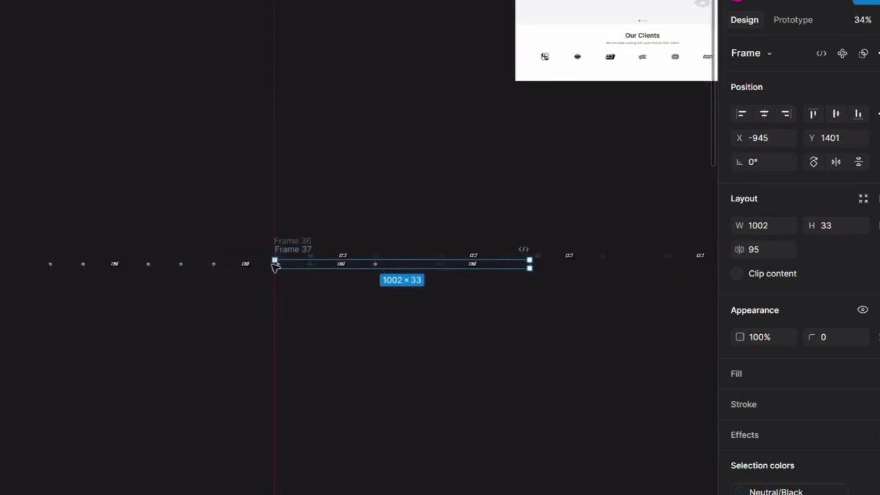
scroll(233, 270, "up", 4)
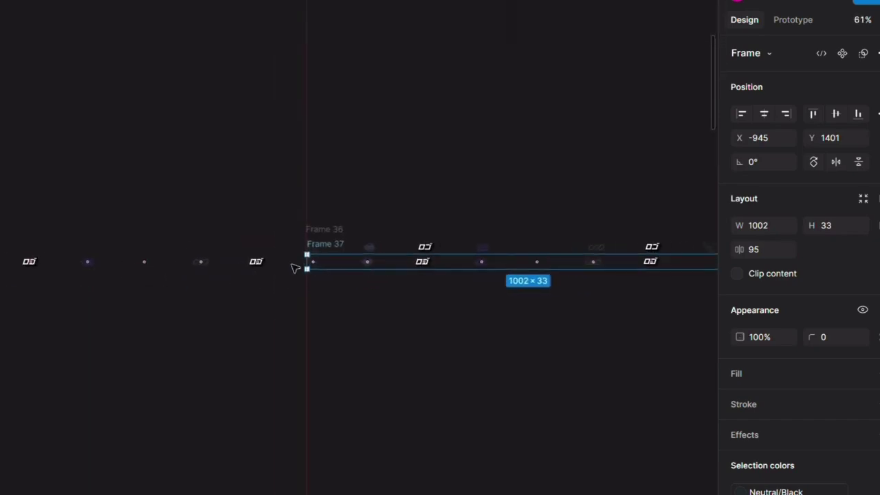
scroll(294, 268, "down", 2)
Remove auto layout from the upper strip, Frame 36, and set its width to 1002
scroll(508, 288, "up", 3)
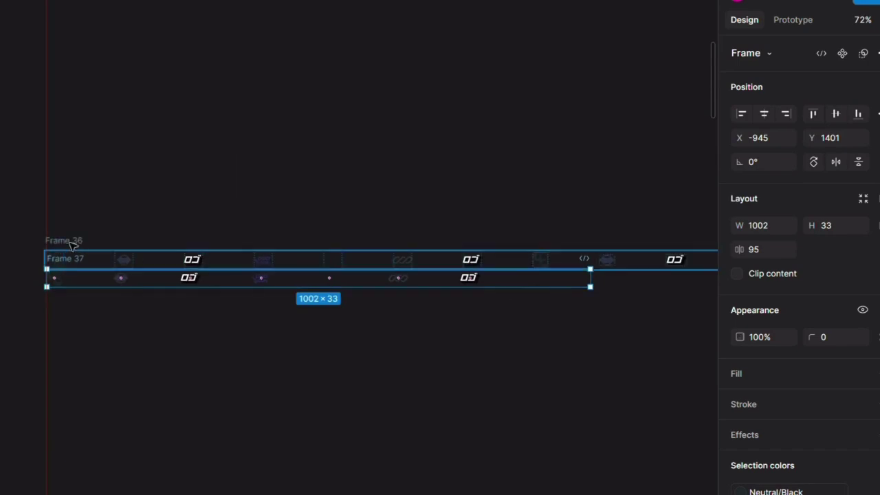
key("shift+a")
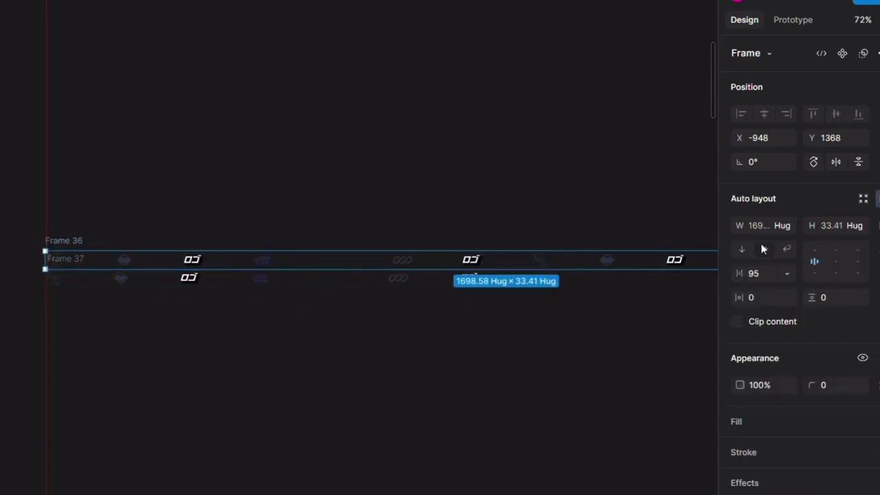
left_click(875, 198)
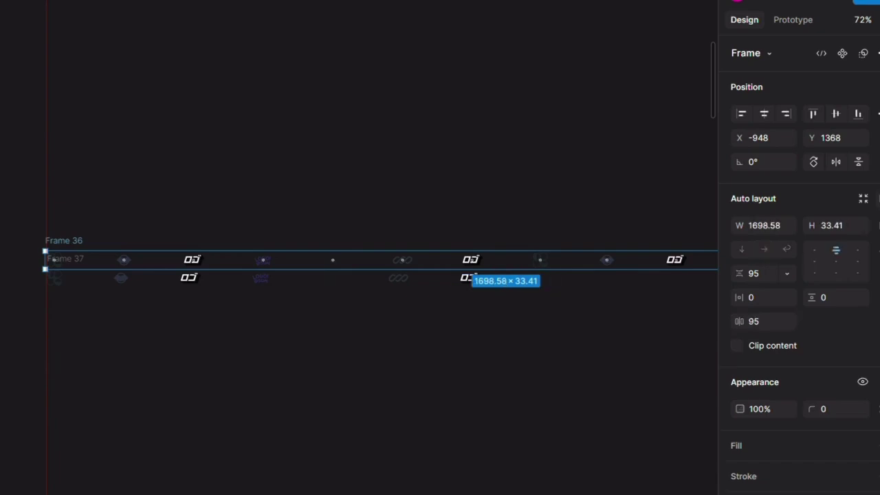
left_click(764, 227)
type("100")
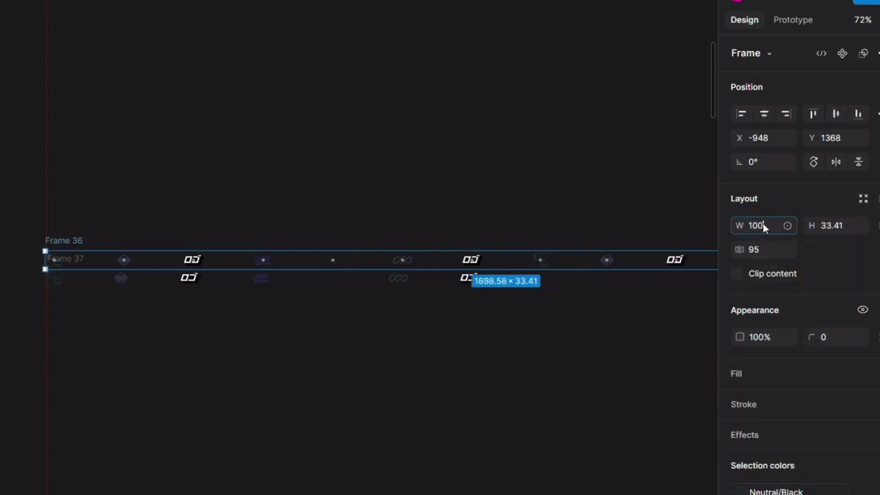
type("2")
key("Return")
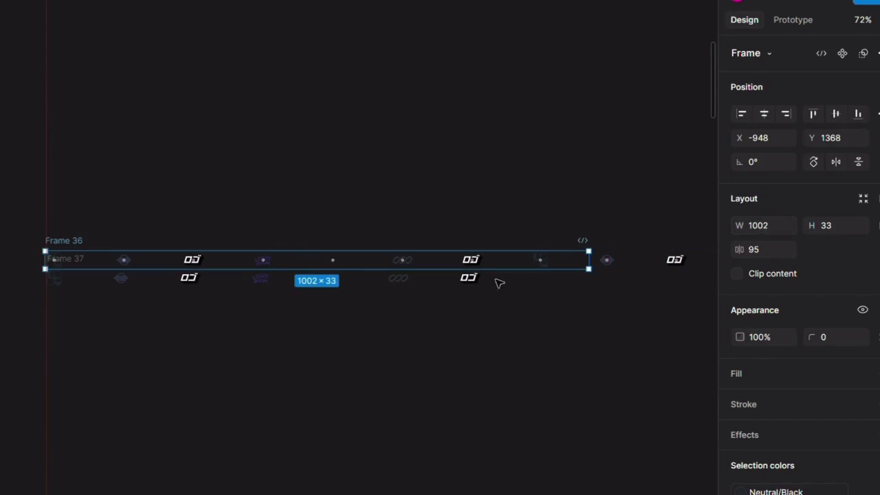
Move Frame 36 up and away from Frame 37, to about X -946, Y 1306
left_click(110, 224)
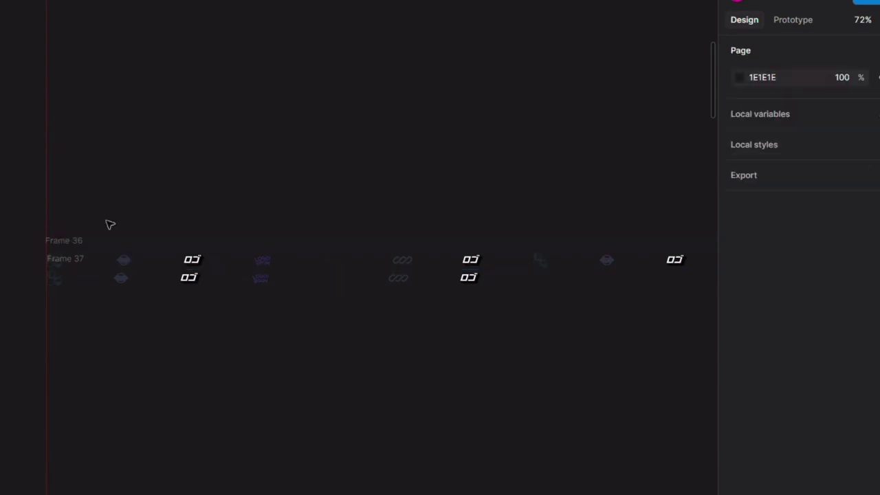
left_click_drag(67, 241, 67, 213)
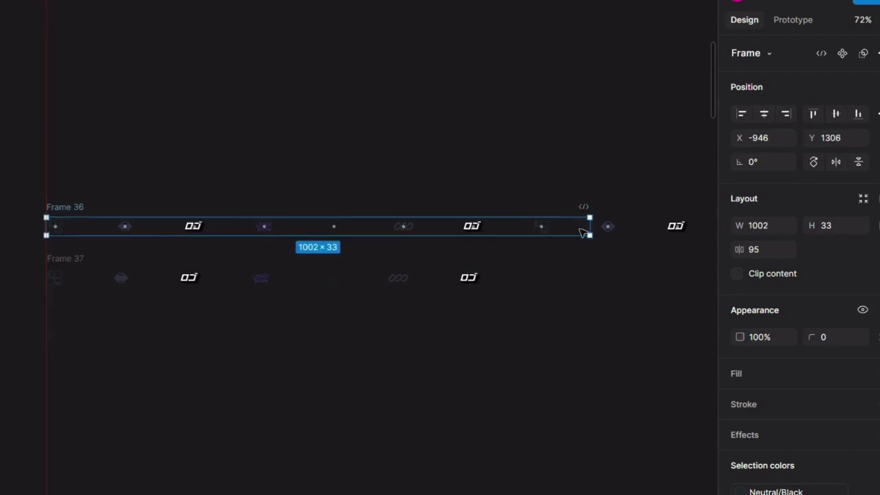
Copy the eighth logo of Frame 36 into Frame 37, placing it after the last logo of that strip
left_click(548, 226)
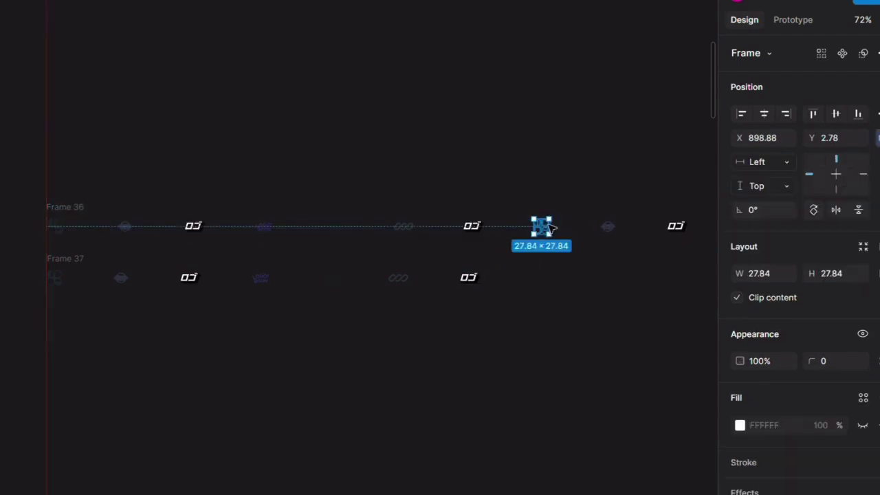
left_click(448, 283)
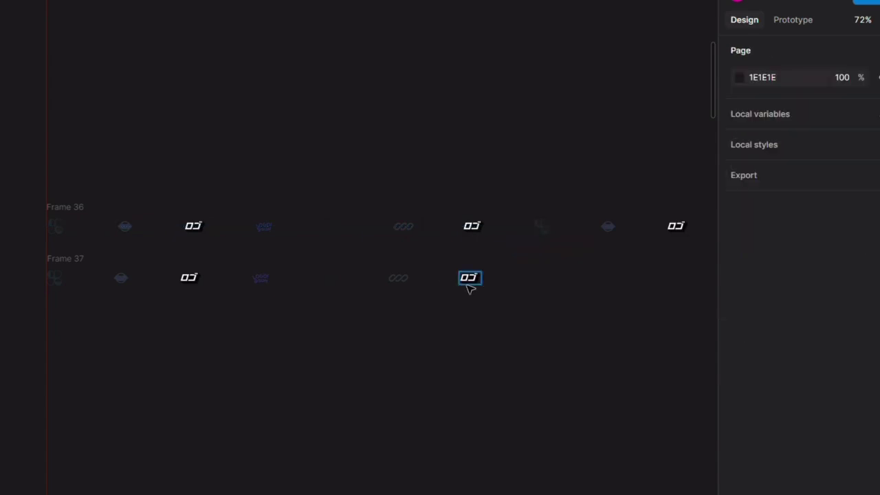
left_click(468, 282)
left_click(78, 258)
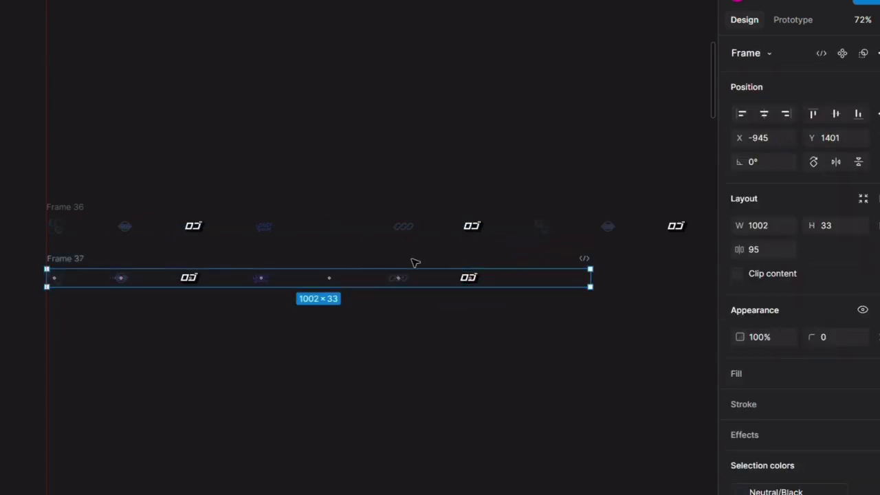
key("ctrl+v")
left_click(556, 360)
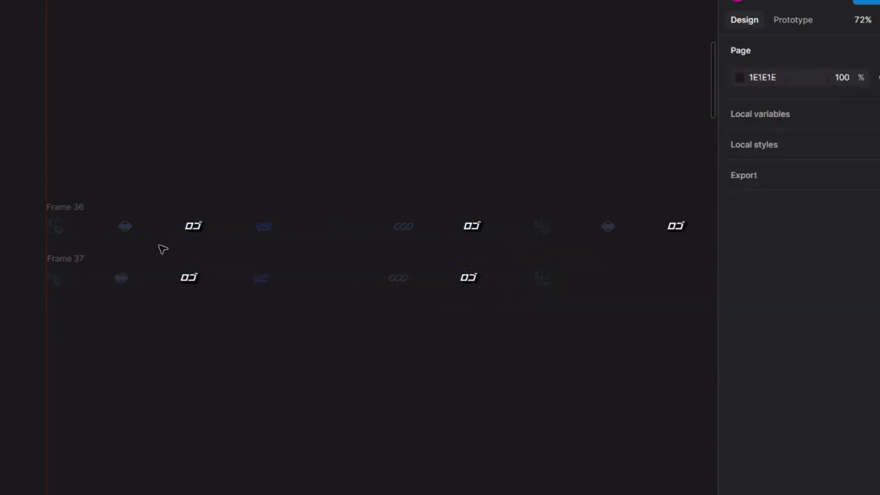
left_click(75, 262)
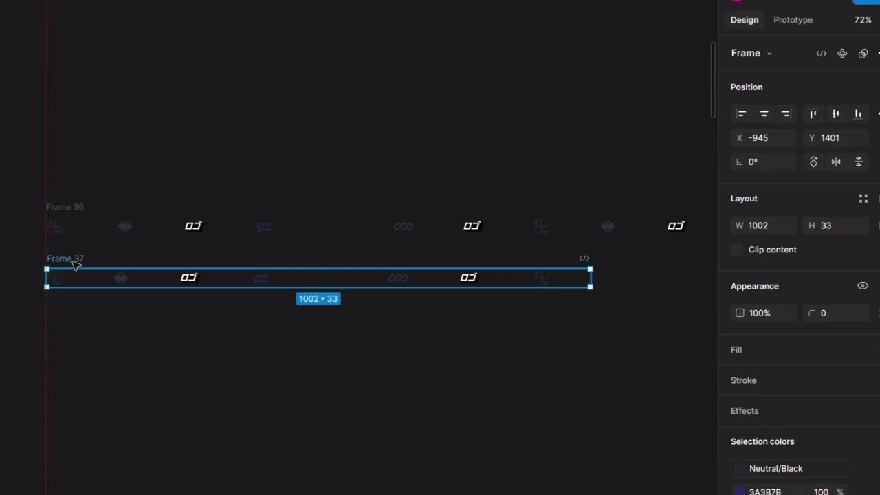
left_click(68, 206, "shift")
scroll(353, 192, "down", 5)
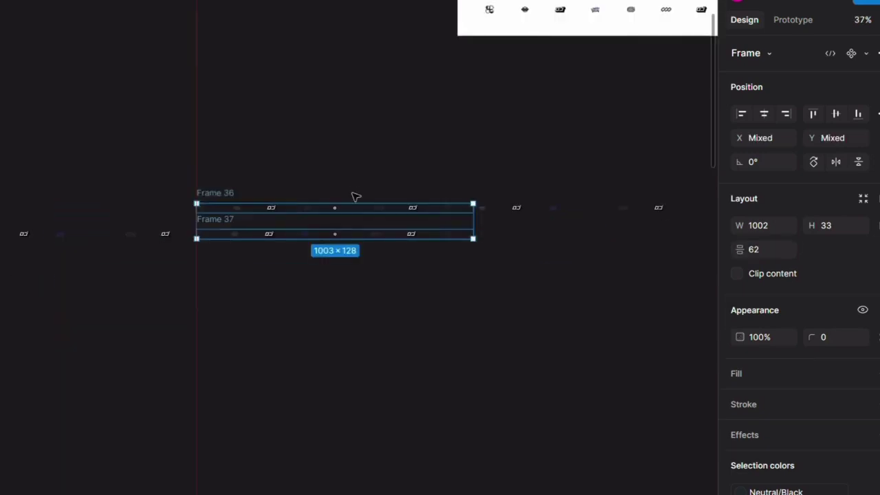
left_click_drag(355, 198, 351, 299)
left_click(335, 433)
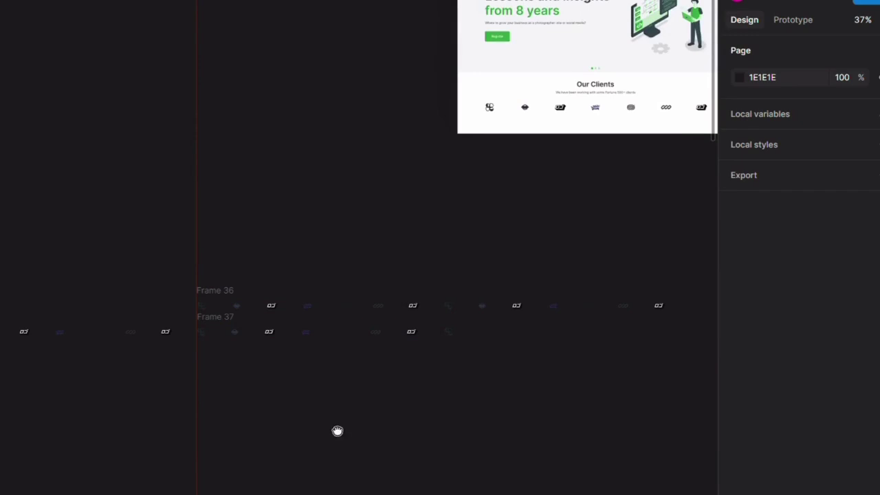
Draw a rectangle about 3082 × 933 covering both logo strips and send it to the back as a light backdrop
left_click_drag(338, 431, 389, 387)
scroll(388, 385, "down", 3)
left_click_drag(93, 256, 622, 416)
right_click(506, 354)
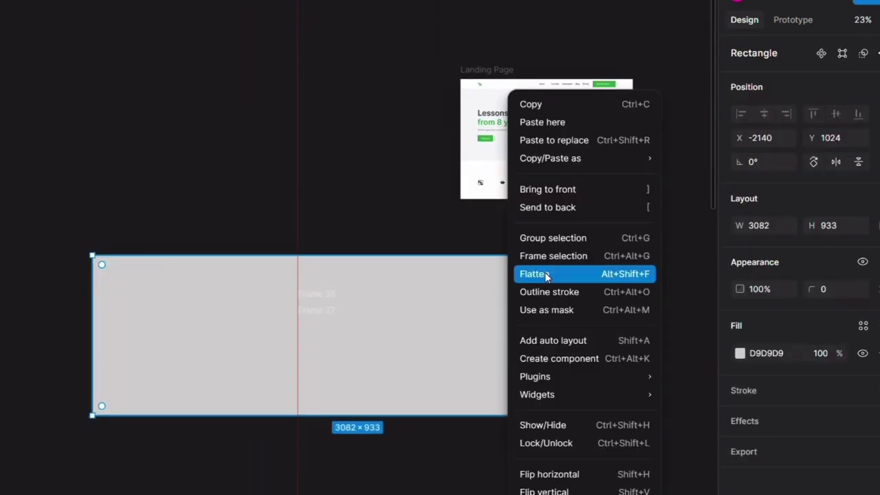
left_click(559, 209)
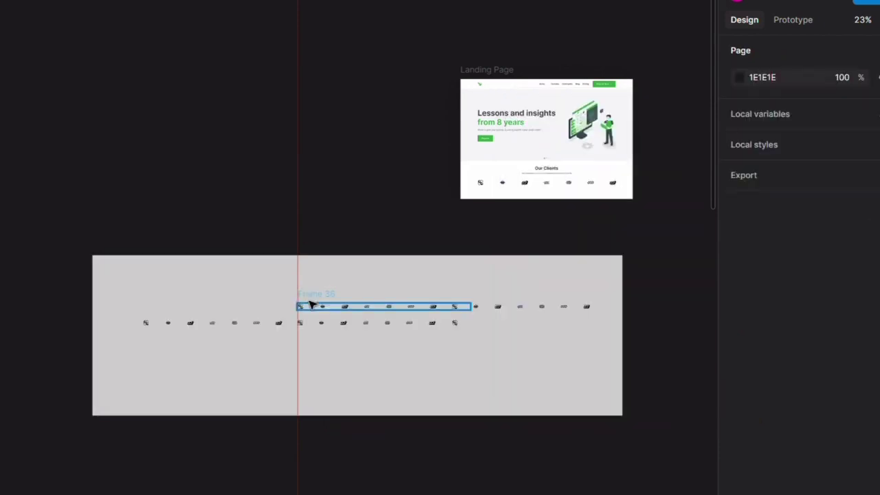
Select Frame 36 and Frame 37 together and turn them into a component set with two variants
scroll(340, 309, "up", 5)
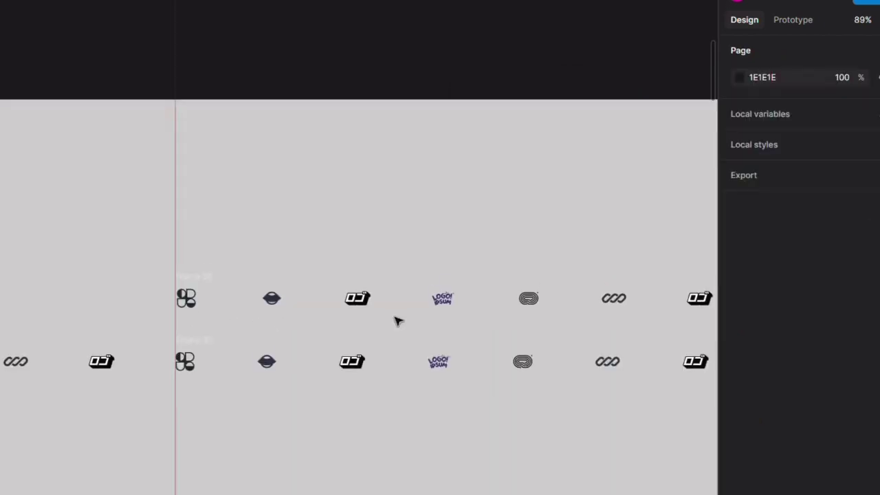
left_click(202, 280)
left_click(280, 227)
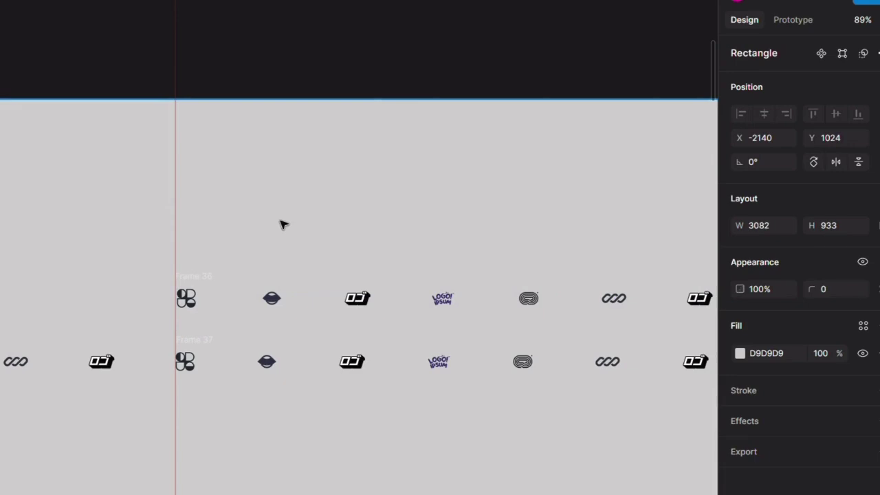
left_click(213, 283)
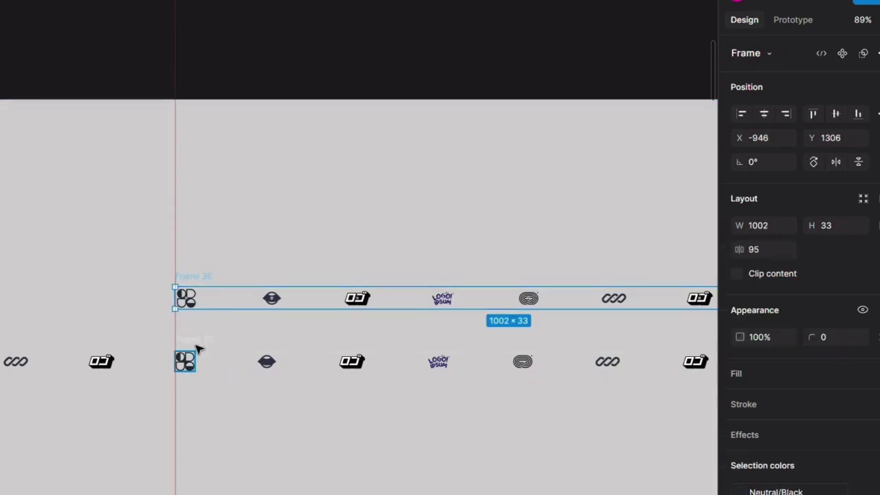
left_click(198, 347, "shift")
left_click(196, 343)
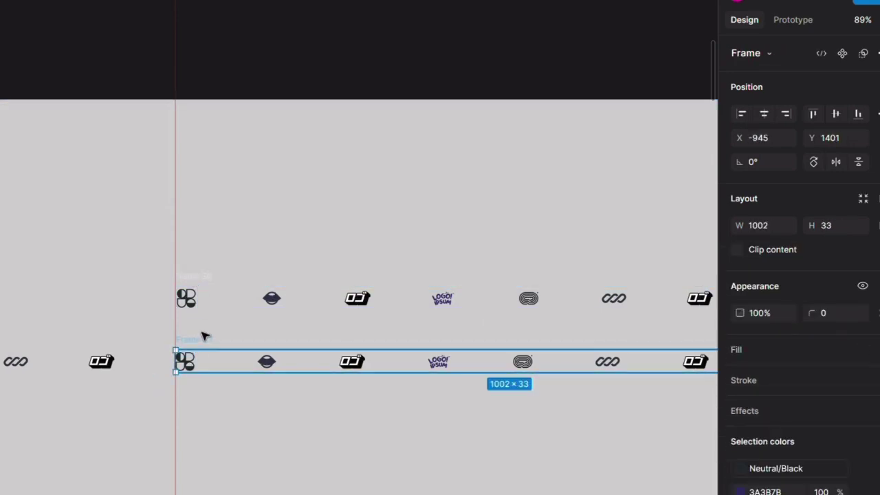
left_click(192, 280, "shift")
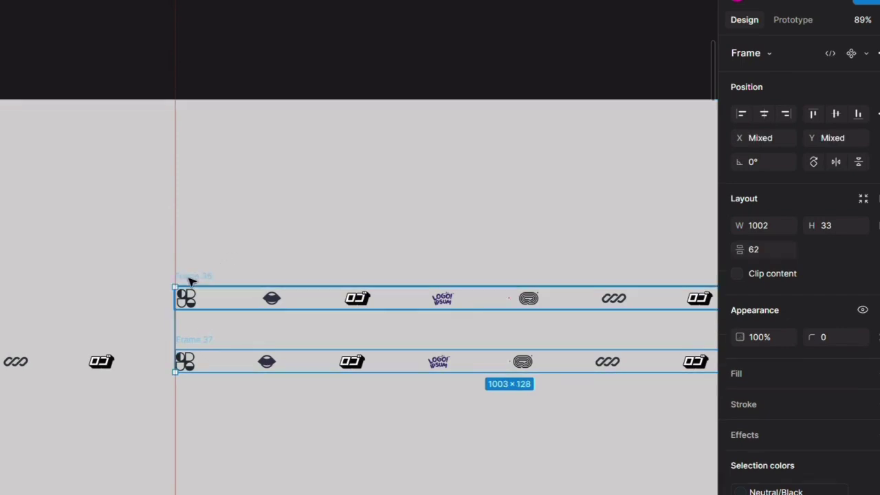
left_click(866, 55)
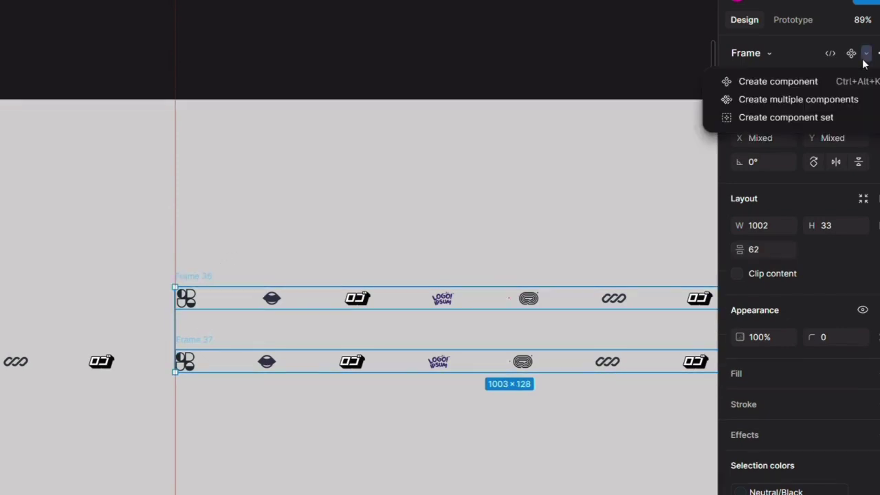
left_click(828, 122)
Delete the light backdrop rectangle behind the component set
scroll(510, 210, "down", 5)
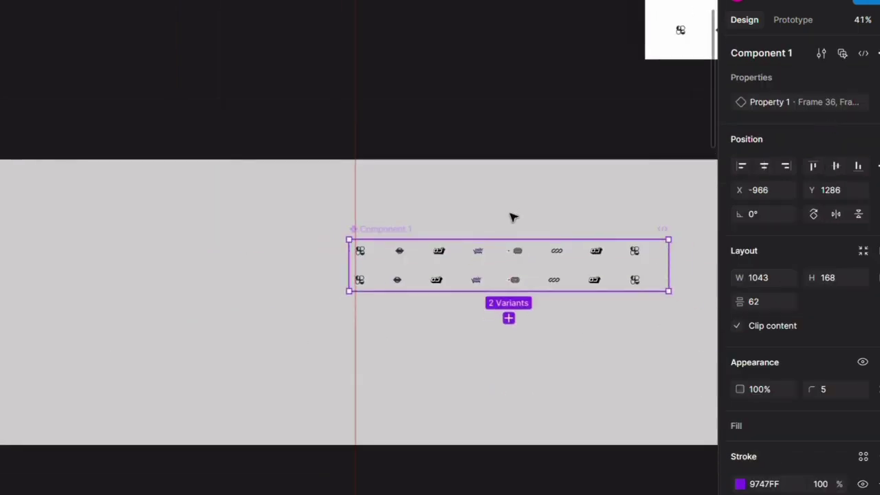
left_click_drag(555, 220, 296, 275)
left_click(511, 225)
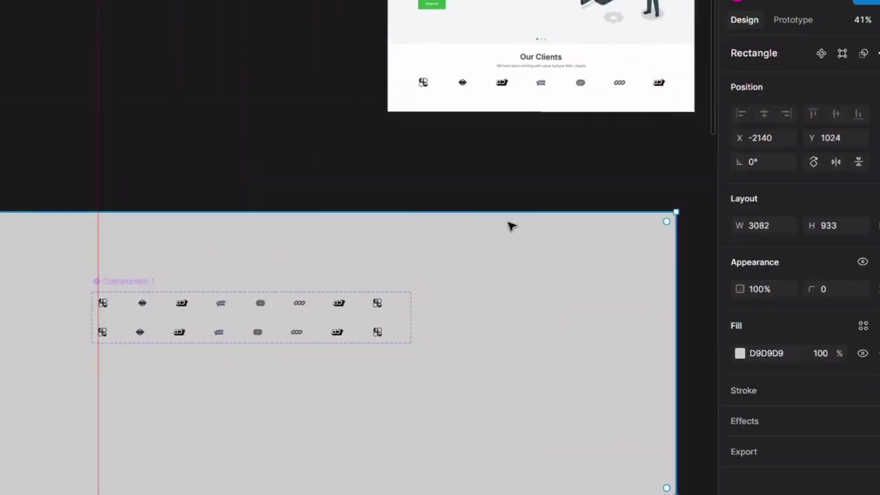
key("Delete")
Add a prototype connection from the upper variant, Frame 36, to the lower variant, Frame 37
scroll(117, 273, "up", 1)
scroll(117, 273, "up", 3)
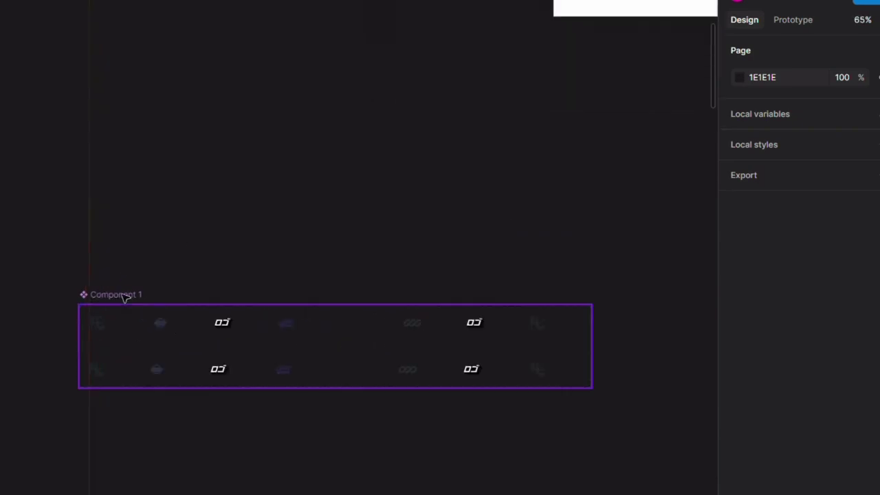
left_click(122, 305)
scroll(122, 309, "up", 3)
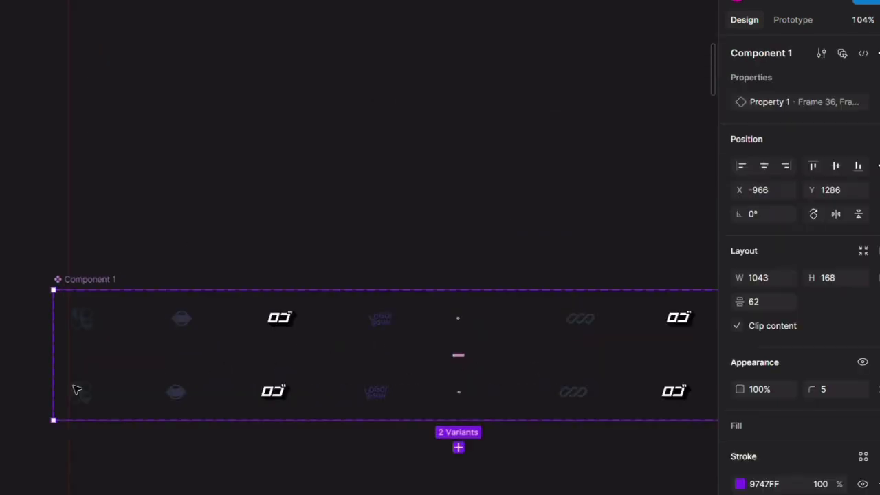
scroll(72, 383, "up", 2)
scroll(68, 289, "down", 5)
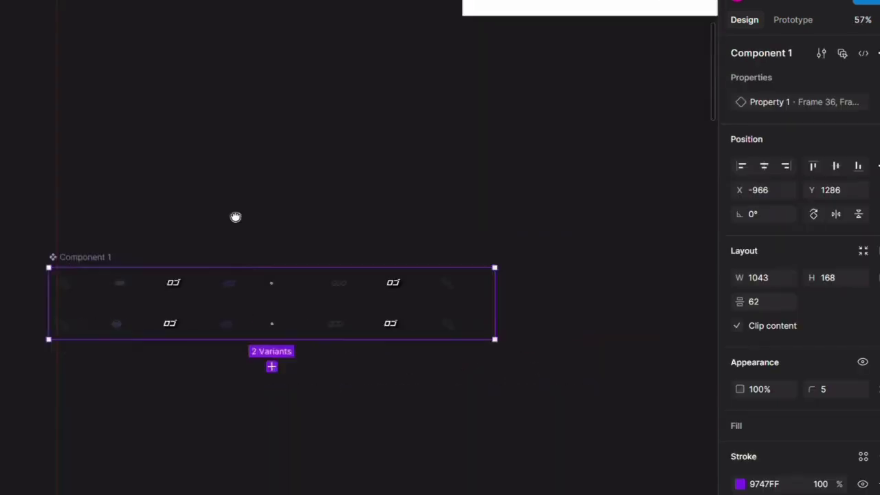
left_click(795, 21)
scroll(227, 234, "up", 4)
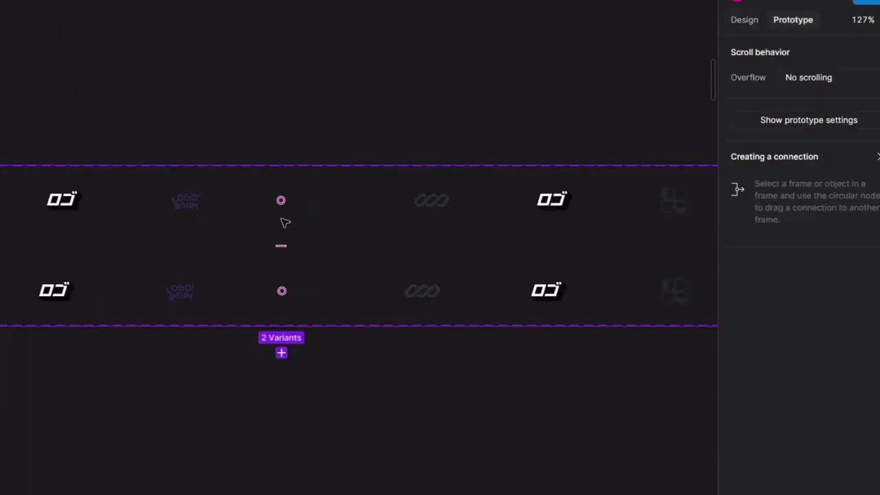
left_click(287, 207)
left_click_drag(281, 216, 287, 293)
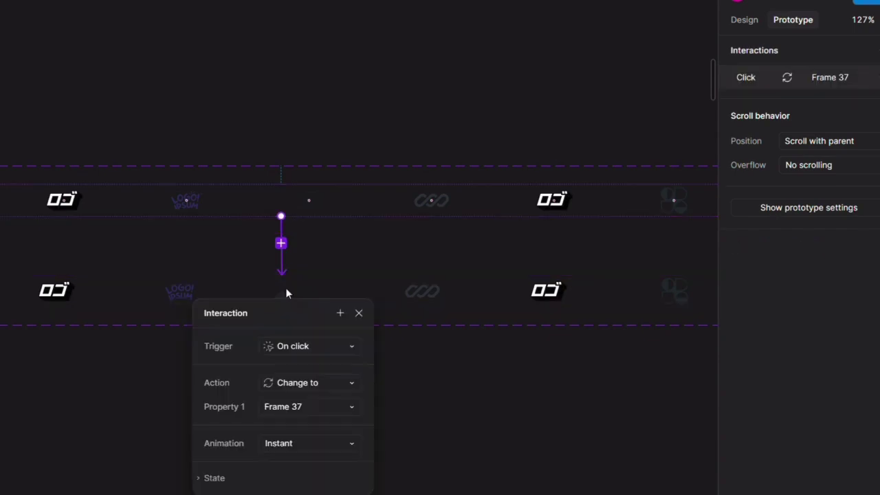
Set the trigger of the Frame 36 interaction to After delay with a delay of 1 ms
left_click(316, 353)
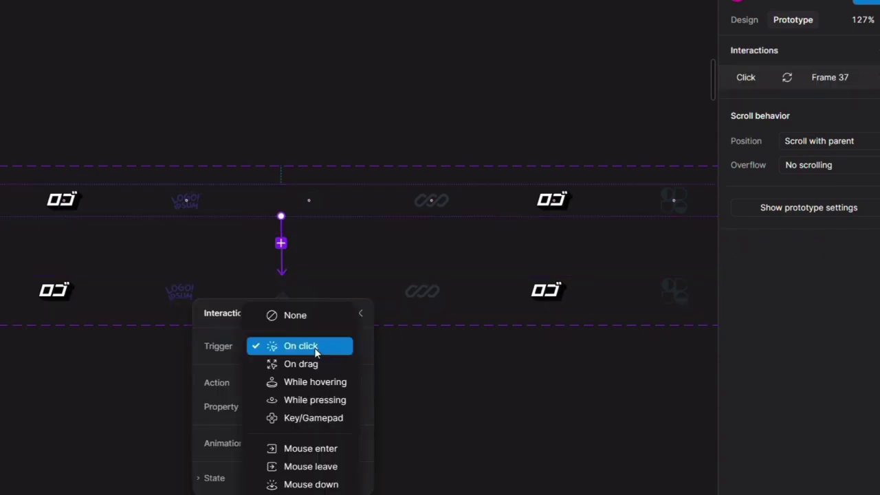
left_click(280, 255)
left_click_drag(292, 313, 148, 164)
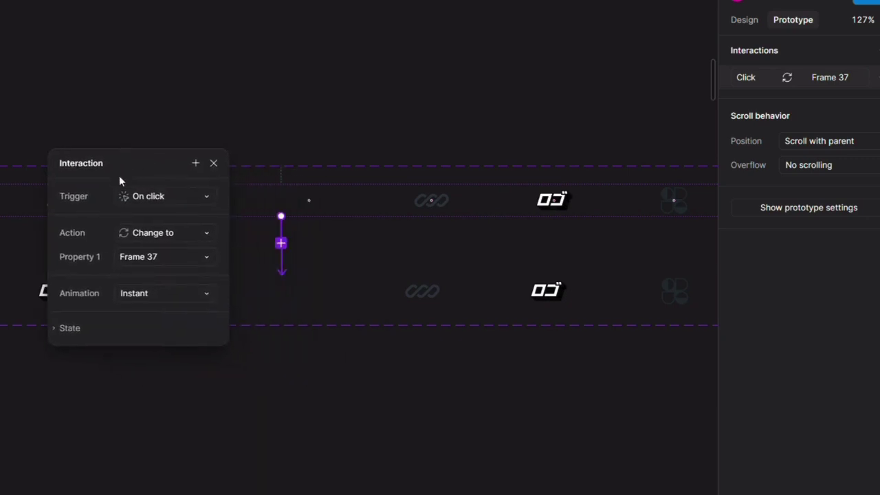
left_click(205, 203)
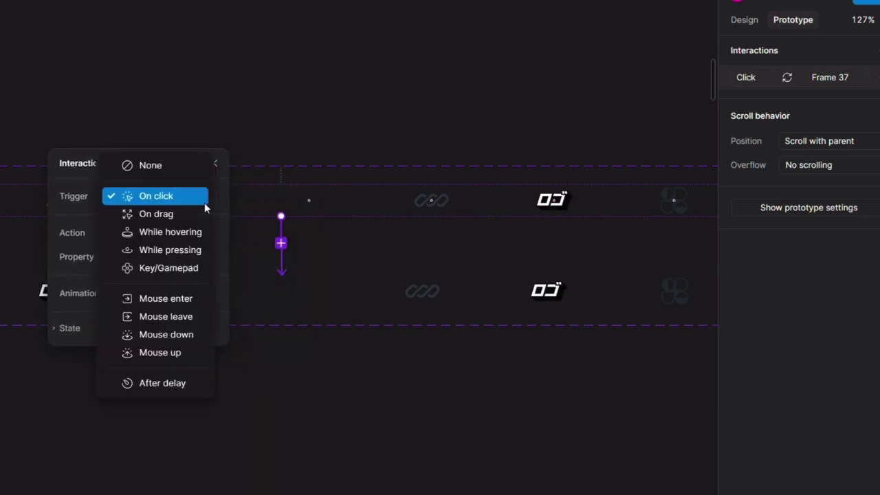
left_click(184, 384)
left_click(165, 222)
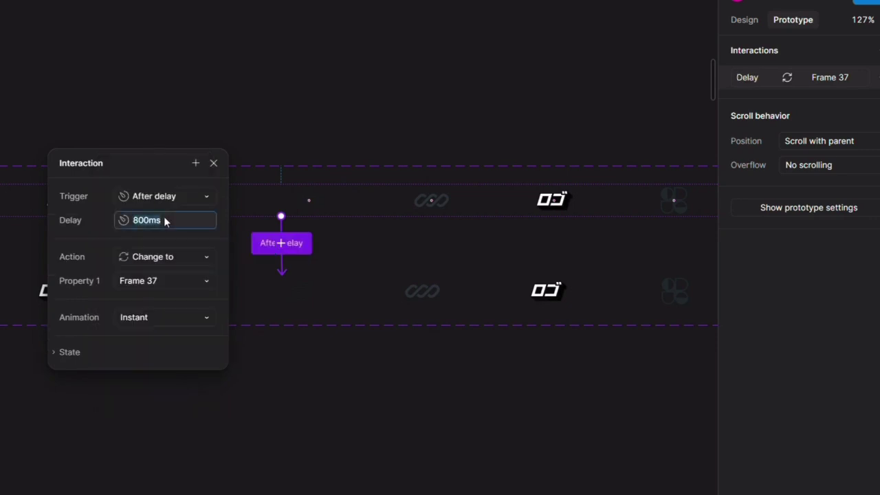
left_click(164, 221)
double_click(165, 221)
type("1")
Set the Frame 36 interaction's animation to Smart animate with a duration of 10000 ms and close its settings
left_click(164, 317)
left_click(162, 353)
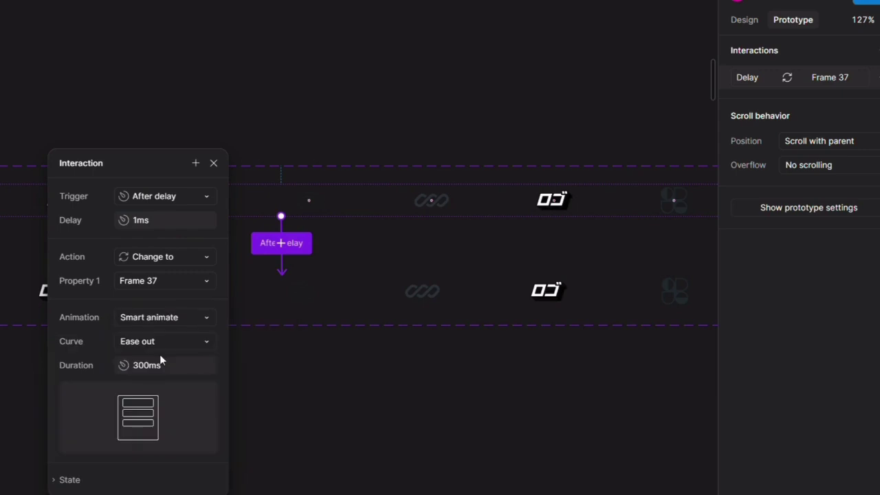
left_click(160, 367)
type("10000")
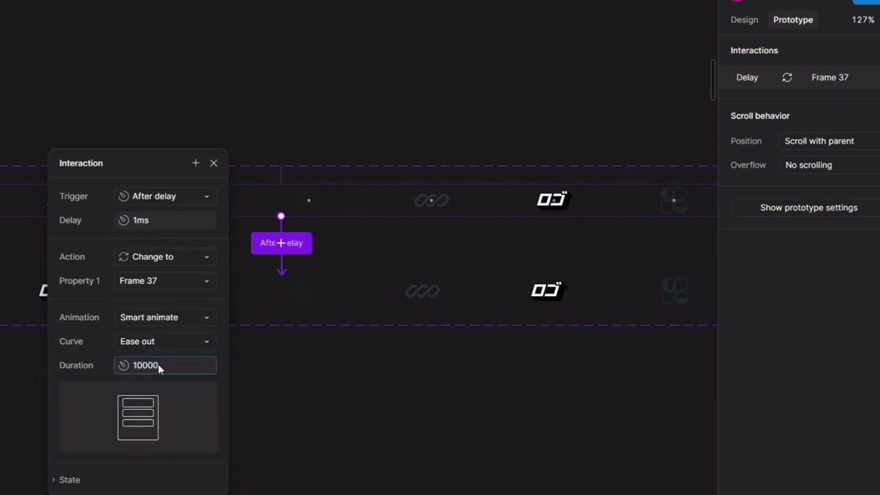
key("Return")
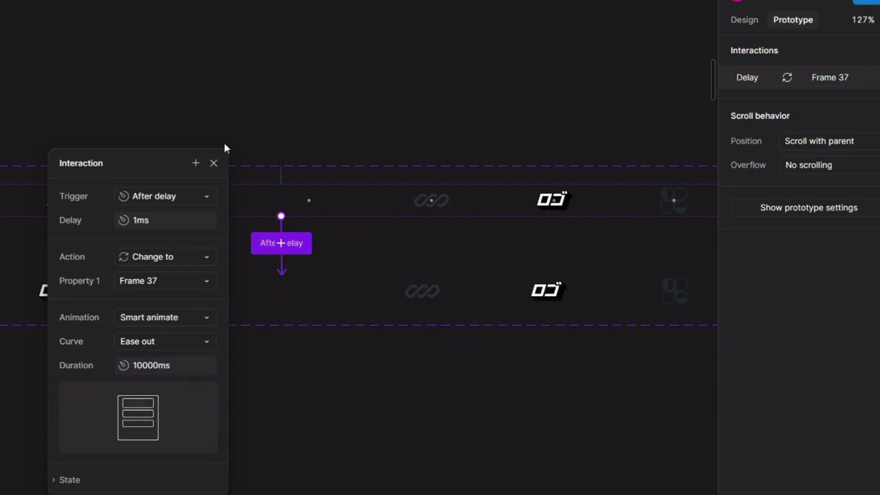
left_click(213, 163)
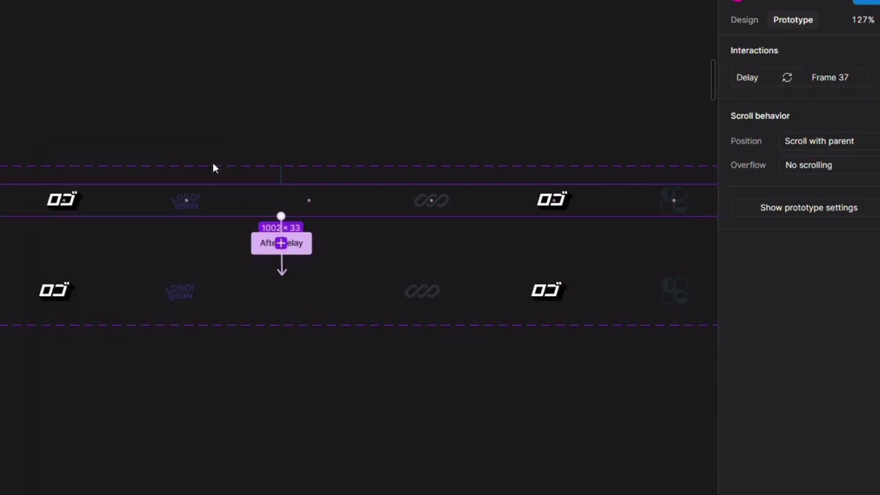
Add a return prototype connection from Frame 37 to Frame 36 with an After delay trigger
left_click(300, 274)
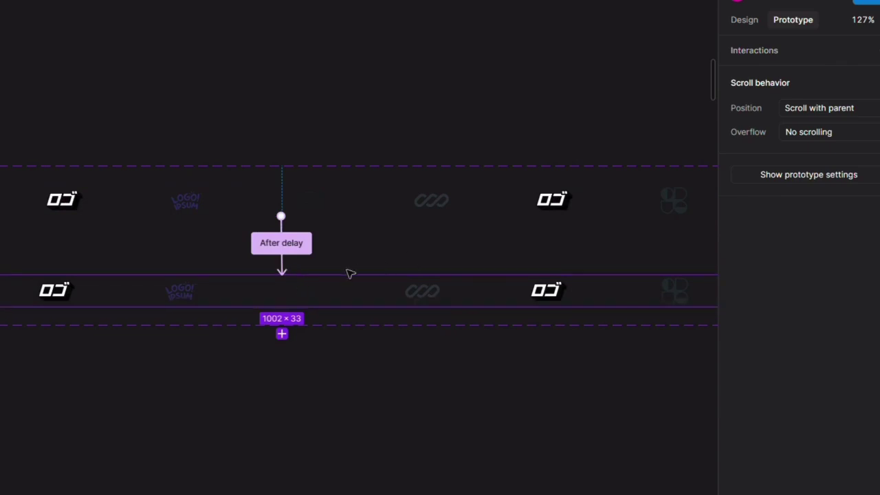
left_click_drag(293, 274, 292, 210)
left_click_drag(333, 306, 96, 141)
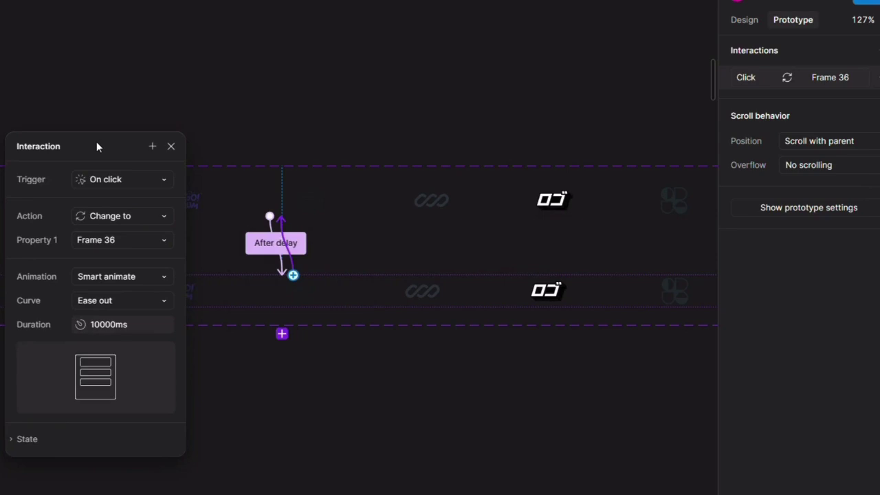
left_click(124, 178)
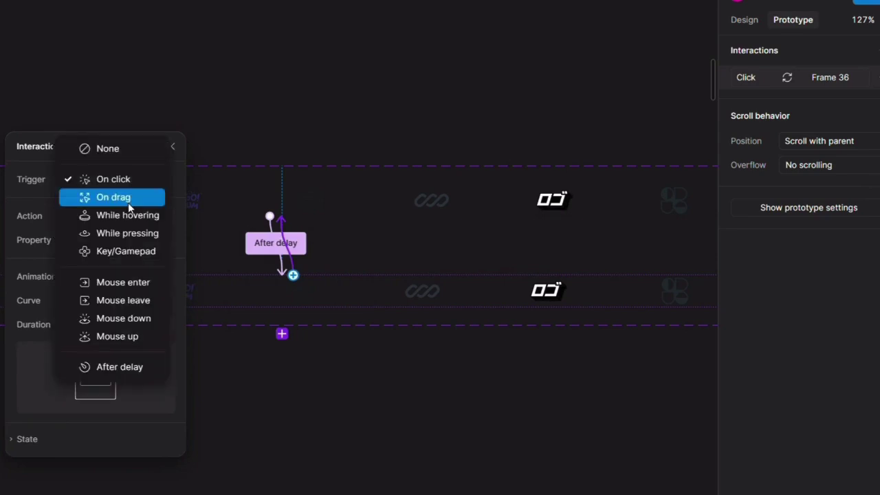
left_click(118, 371)
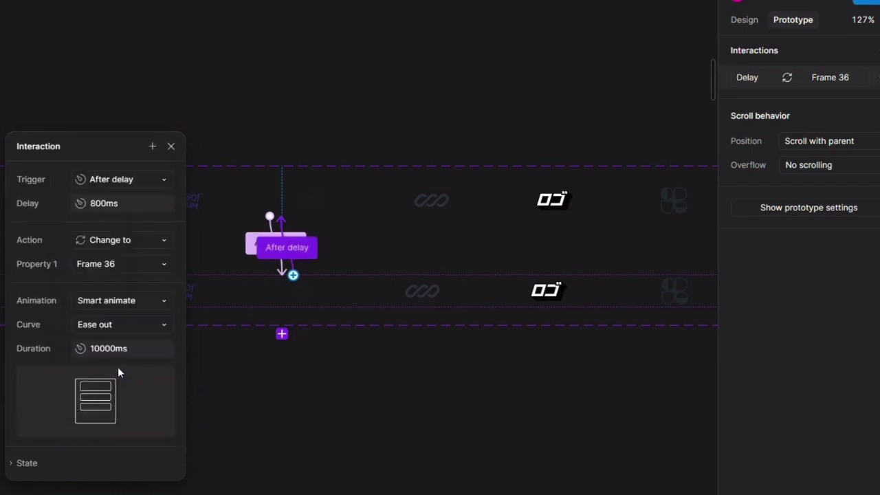
Change the return interaction's animation to Instant, close its settings and clear the selection
left_click(105, 302)
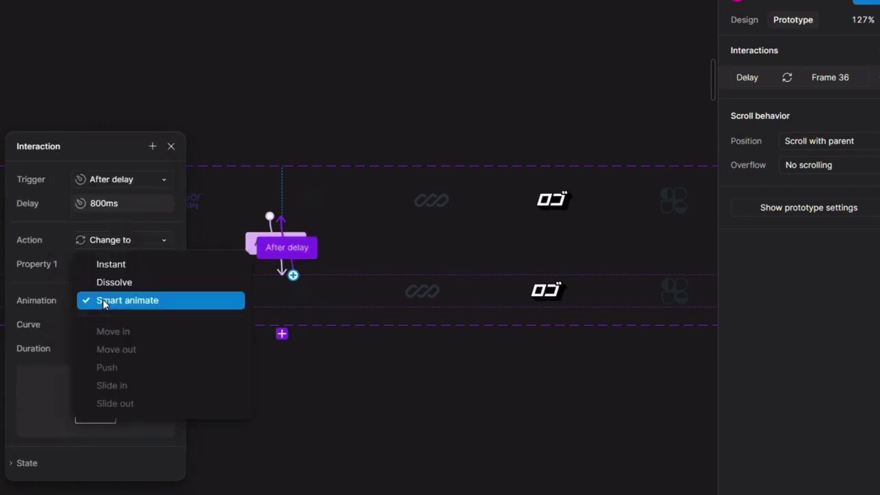
left_click(107, 265)
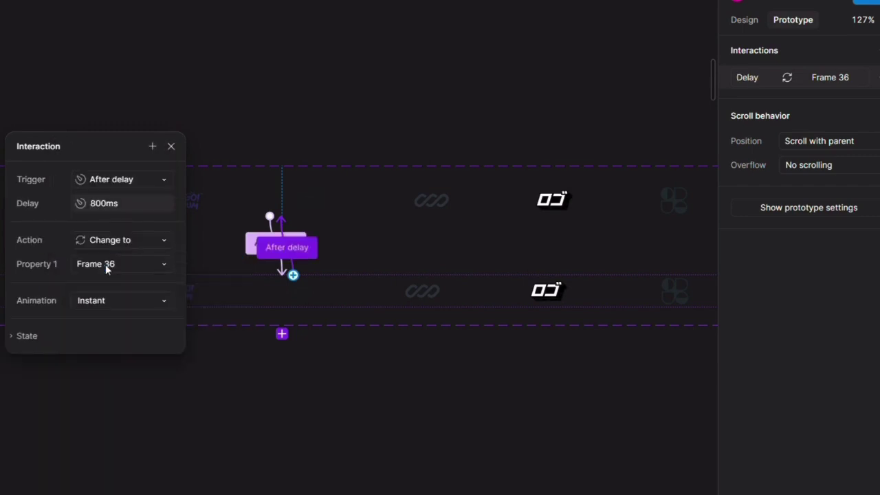
left_click(171, 146)
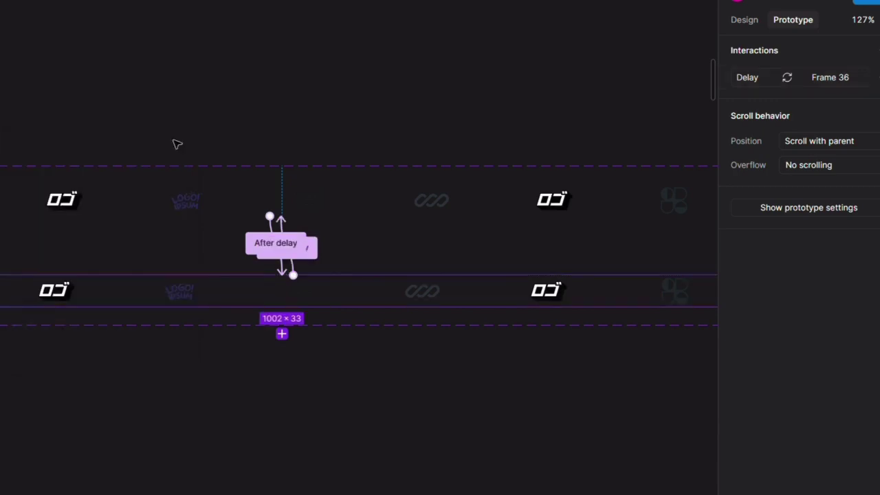
left_click(268, 112)
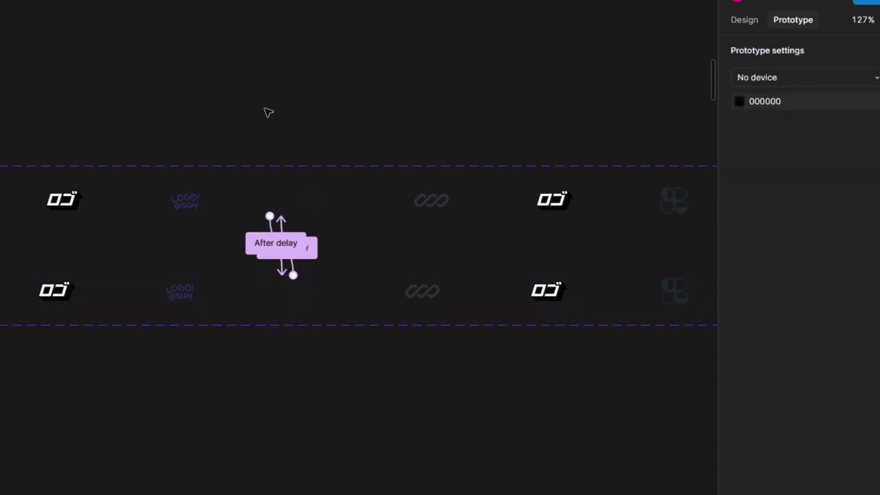
Browse the library components created in this file and open the details of Component 1
scroll(383, 121, "down", 5)
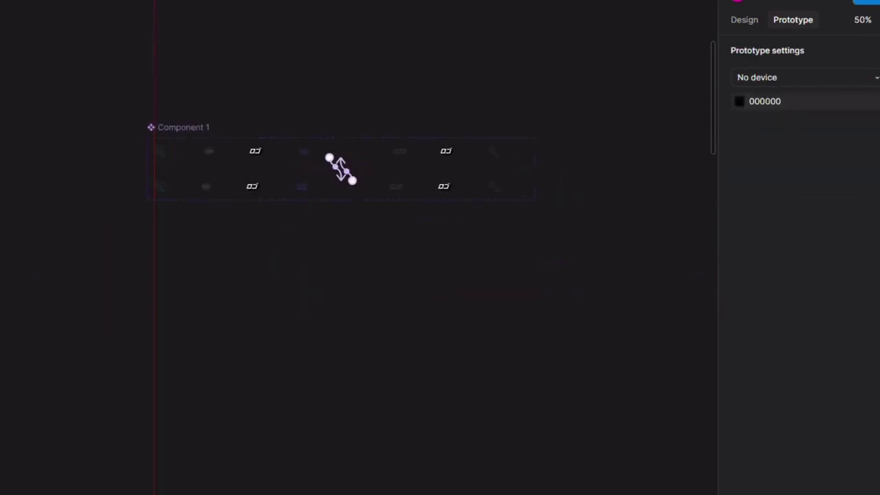
left_click(51, 77)
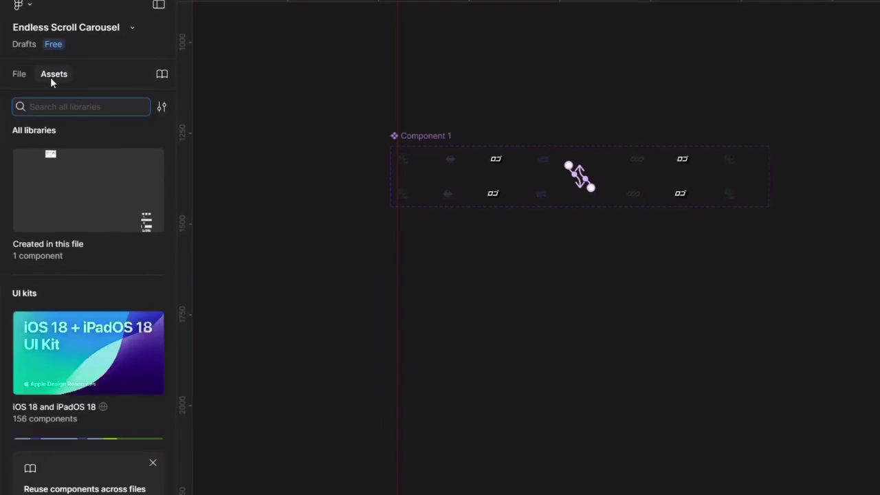
left_click(75, 183)
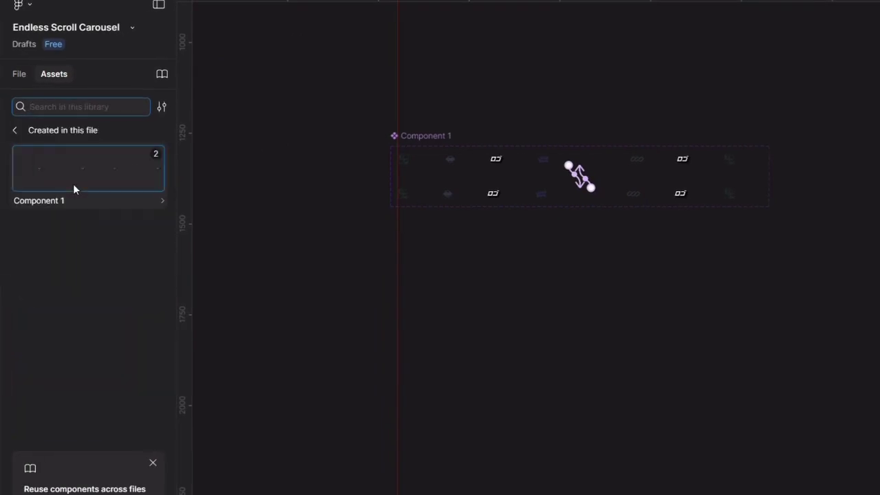
left_click(72, 184)
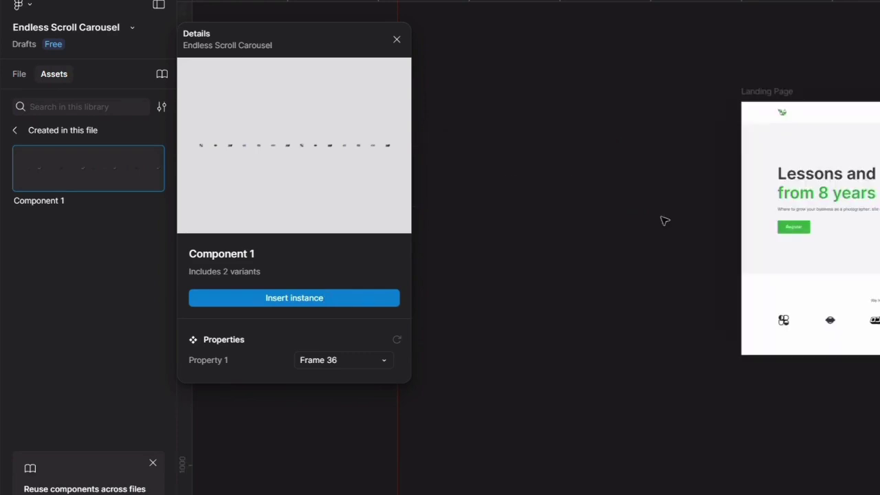
scroll(664, 220, "right", 5)
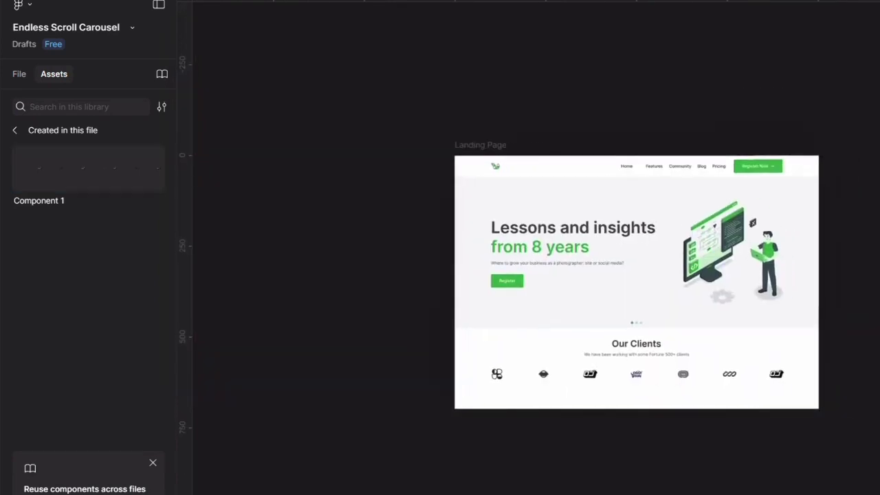
left_click_drag(26, 169, 319, 312)
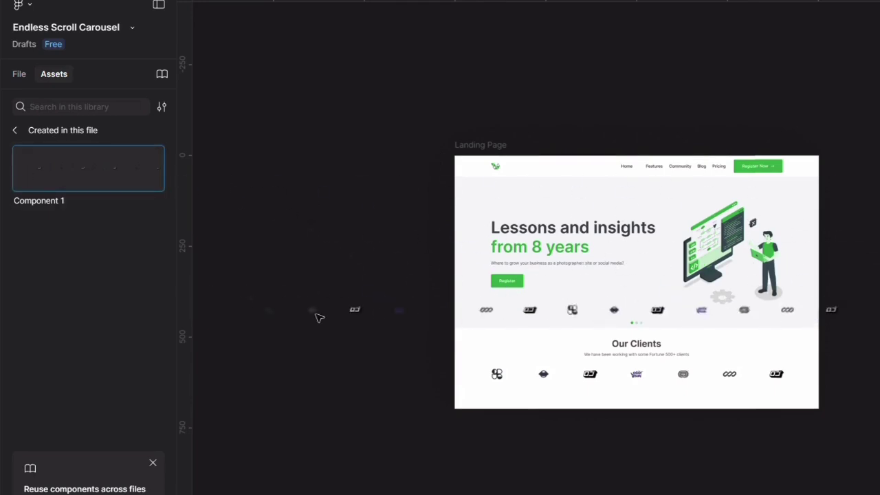
scroll(467, 282, "down", 5)
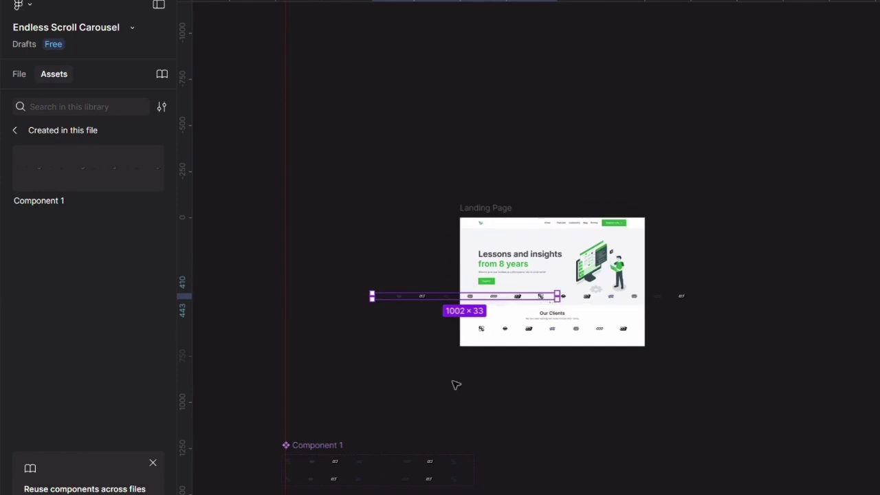
left_click_drag(452, 410, 399, 352)
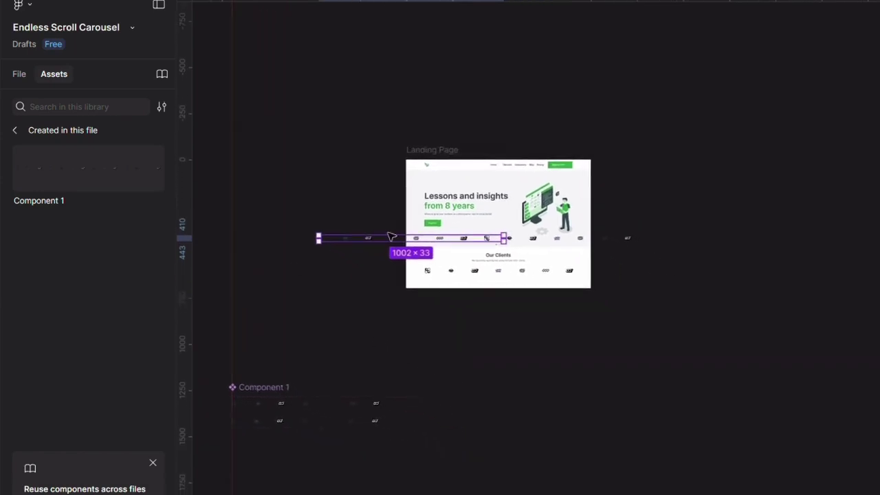
key("Delete")
Insert an instance of Component 1 across the landing page's Our Clients section and delete the old static logo row
left_click(64, 181)
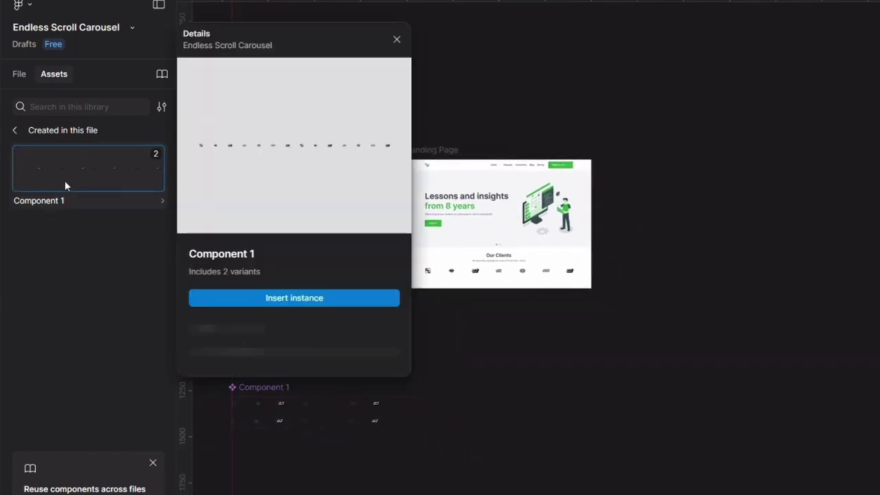
left_click(250, 291)
scroll(679, 266, "up", 4)
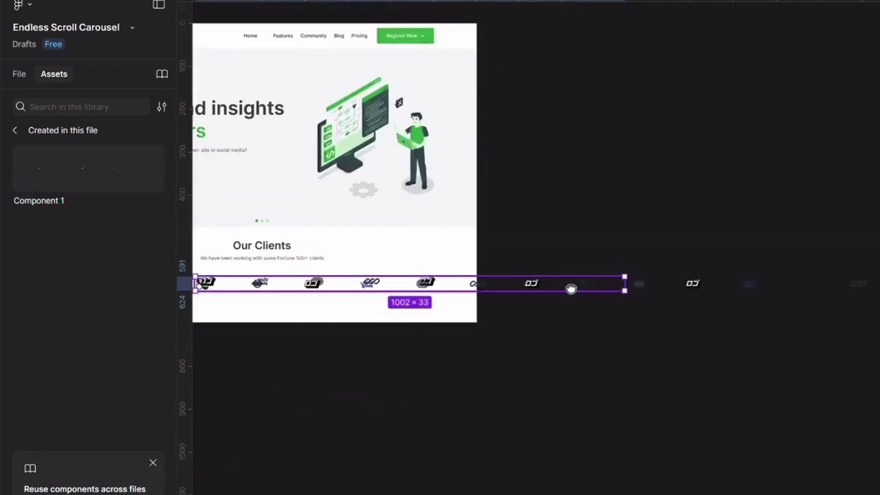
left_click_drag(570, 289, 520, 266)
left_click_drag(542, 316, 619, 314)
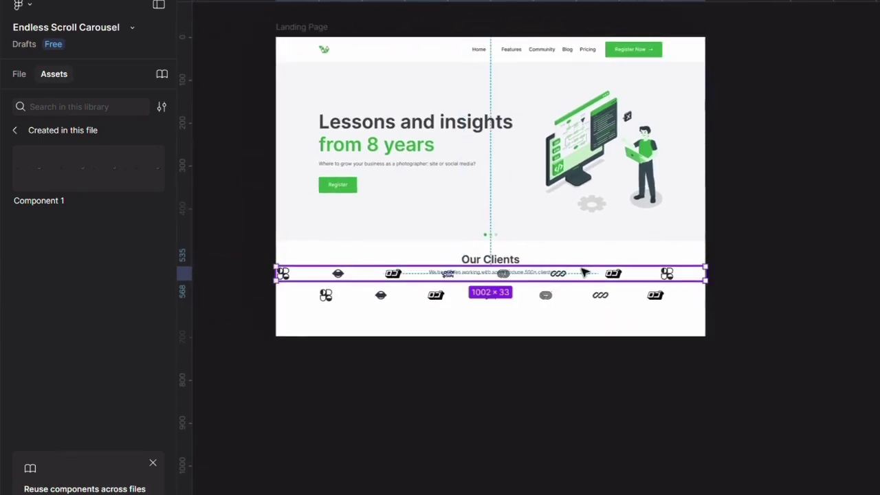
left_click(546, 308)
key("Delete")
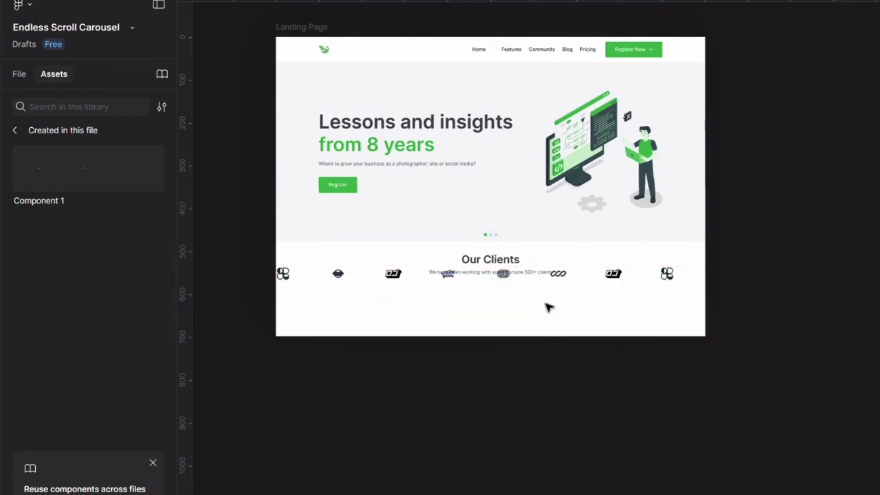
Set the vertical spacing between the Our Clients heading block and the carousel instance to 30 and clear the selection
left_click(502, 257)
left_click(667, 276, "shift")
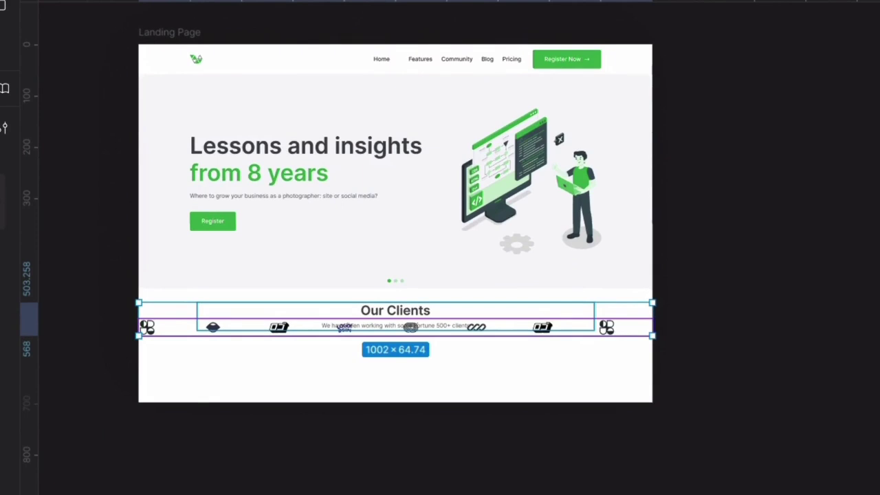
key("Return")
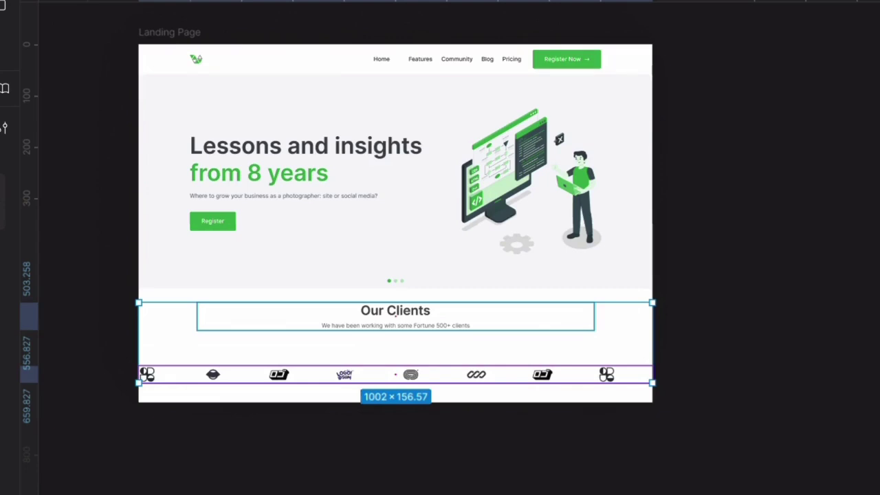
left_click_drag(401, 351, 400, 339)
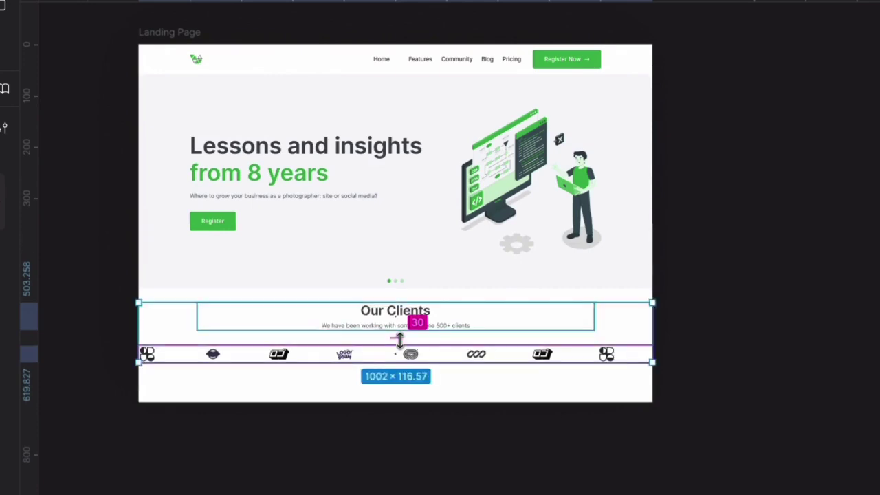
left_click(822, 230)
Select the Landing Page frame
left_click(168, 35)
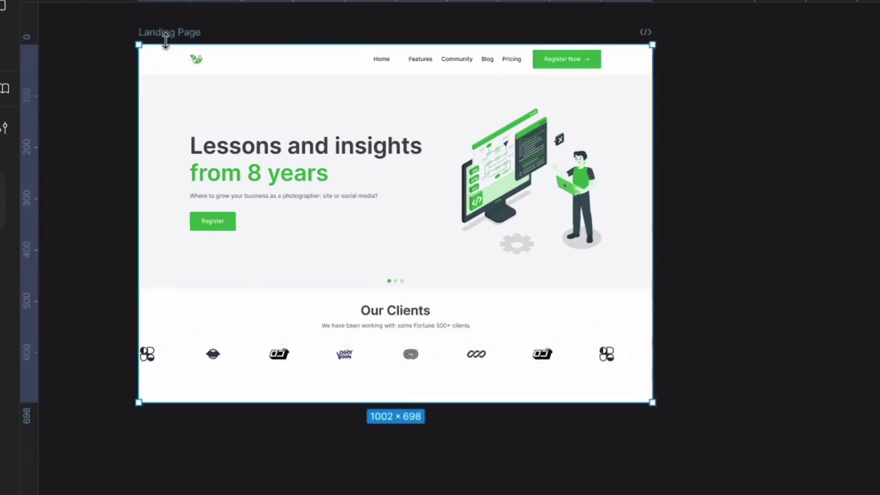